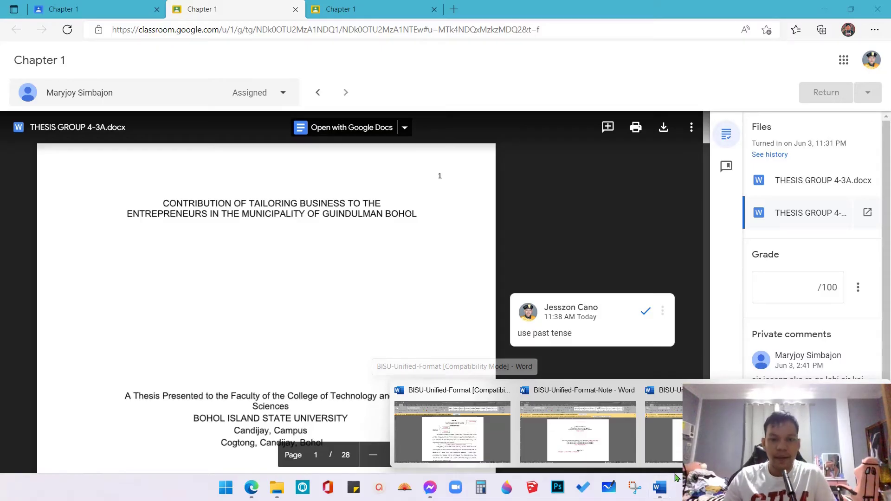
- Switch to the THESIS GROUP 4-3A document in Word and go to the Rationale section of Chapter 1
mouse_move(671, 470)
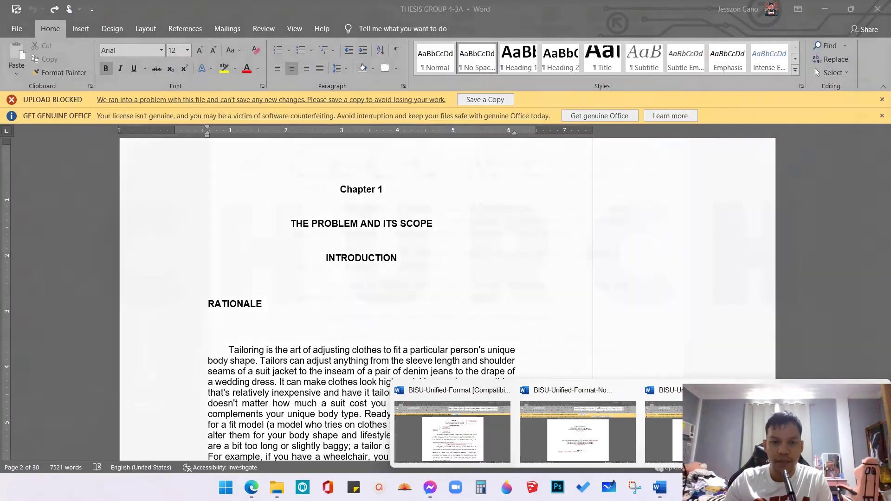
mouse_move(565, 407)
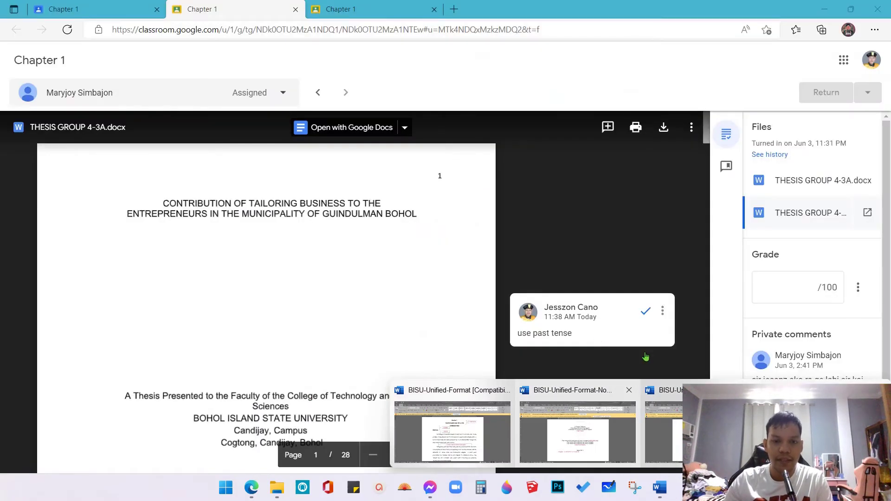
mouse_move(784, 427)
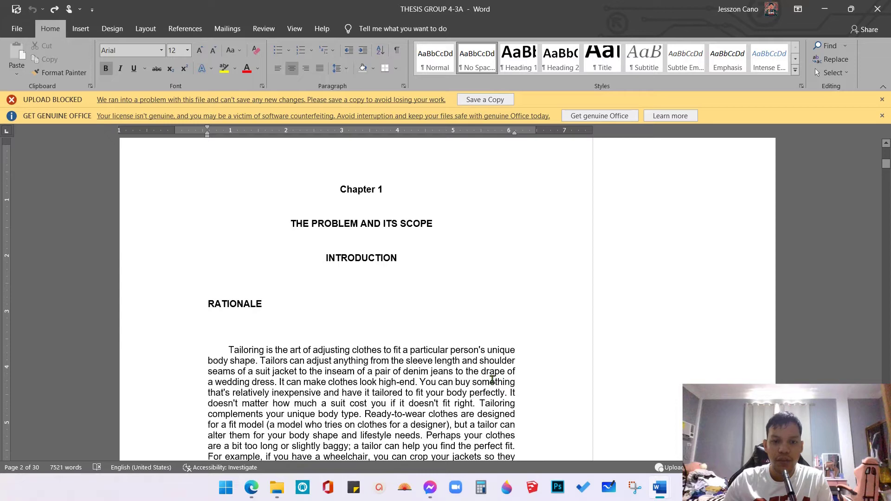
scroll(492, 379, down, 4)
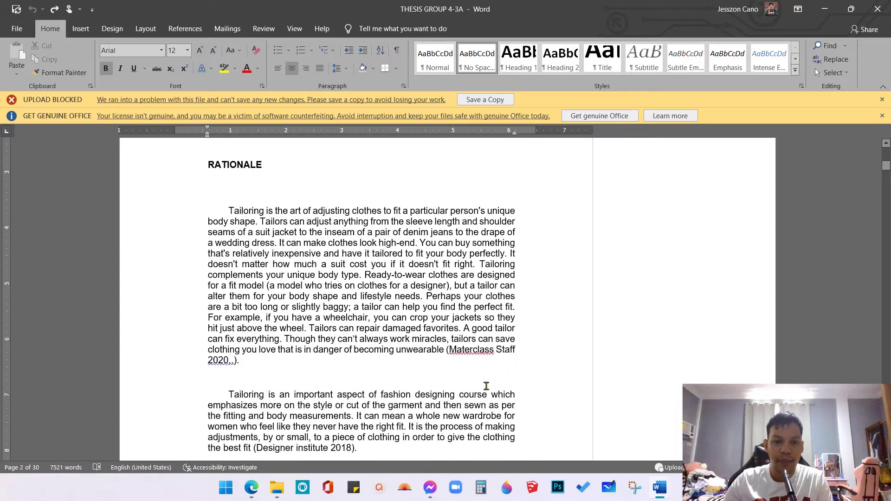
scroll(489, 386, up, 4)
scroll(502, 387, down, 1)
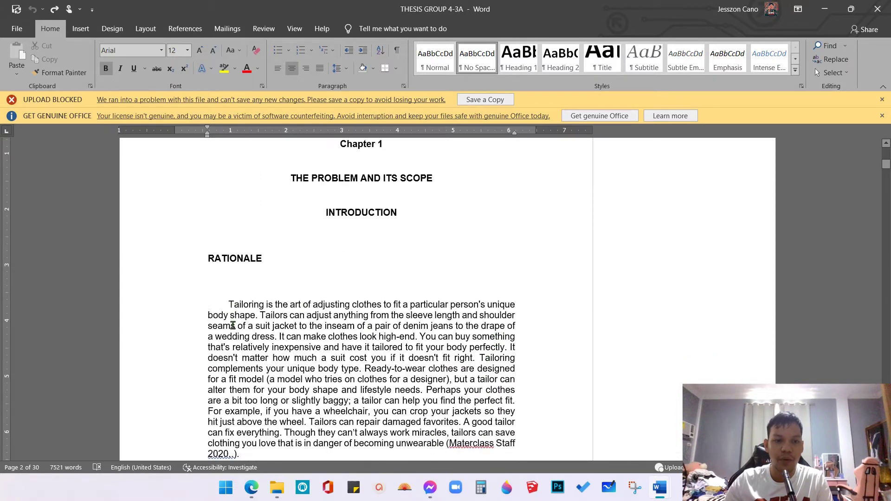
- Left-align the first paragraph under the RATIONALE heading
drag(229, 304, 242, 452)
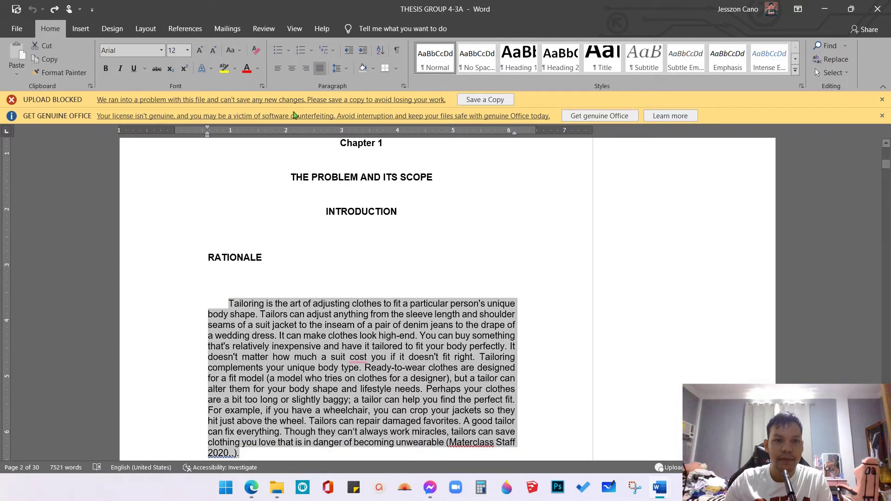
key(ctrl+l)
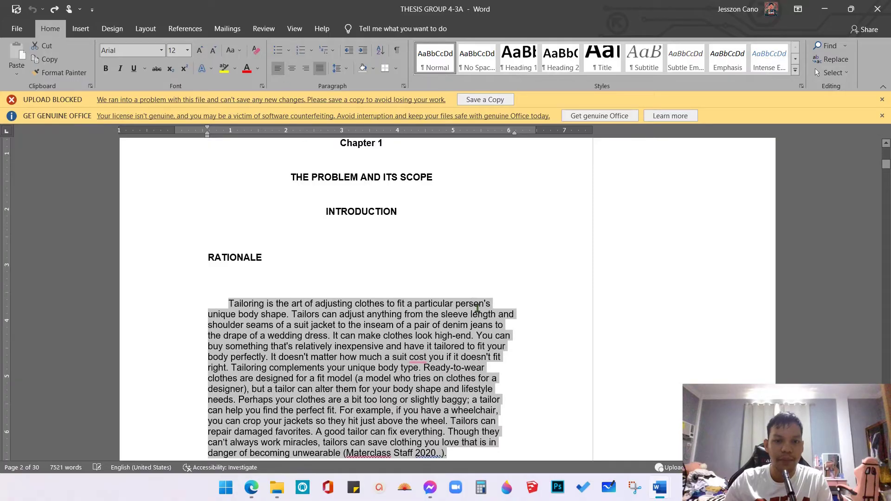
scroll(477, 309, up, 3)
click(477, 309)
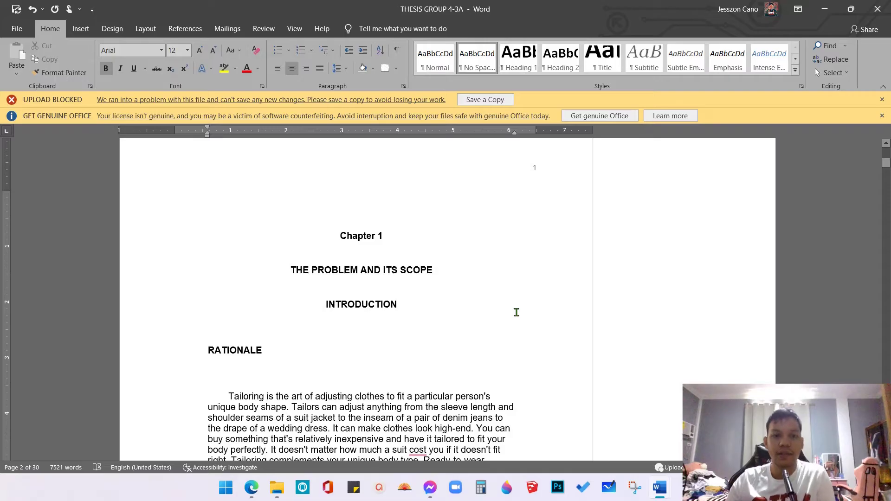
- Examine the spacing around the Chapter 1 headings and the first Rationale paragraph
scroll(506, 325, up, 3)
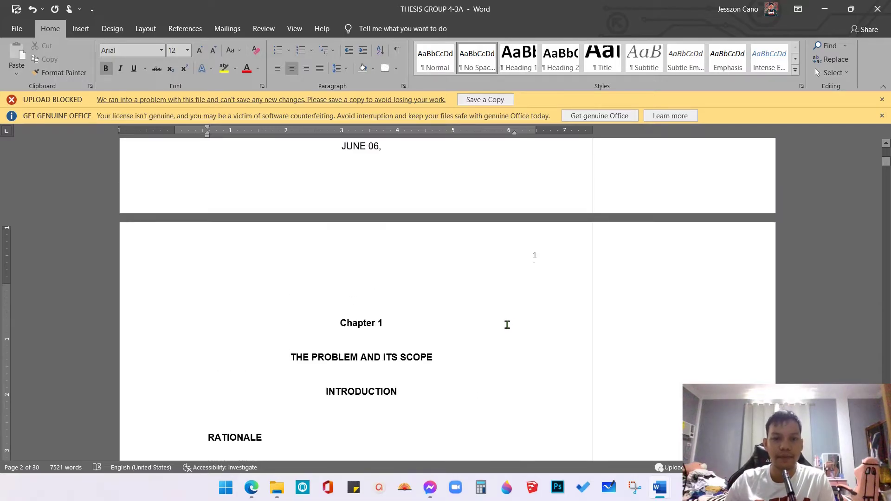
scroll(508, 340, down, 2)
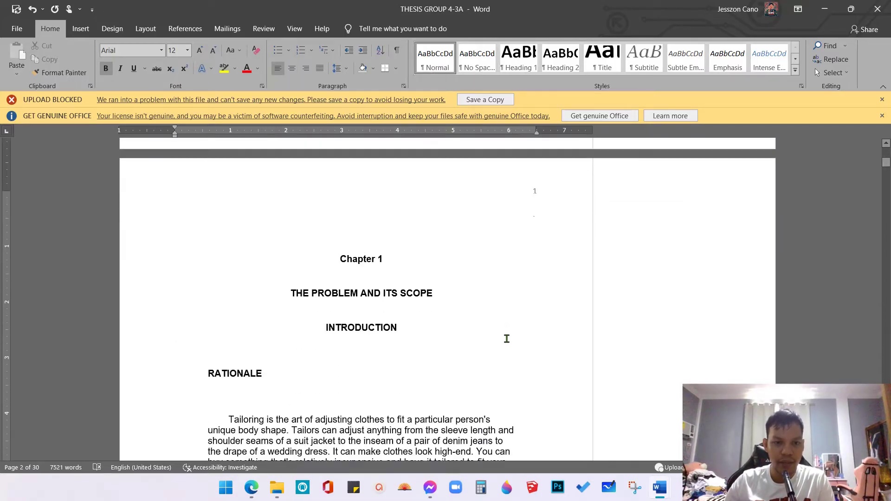
scroll(505, 324, down, 1)
scroll(505, 324, up, 1)
click(245, 252)
drag(221, 240, 351, 364)
scroll(351, 341, down, 2)
click(495, 371)
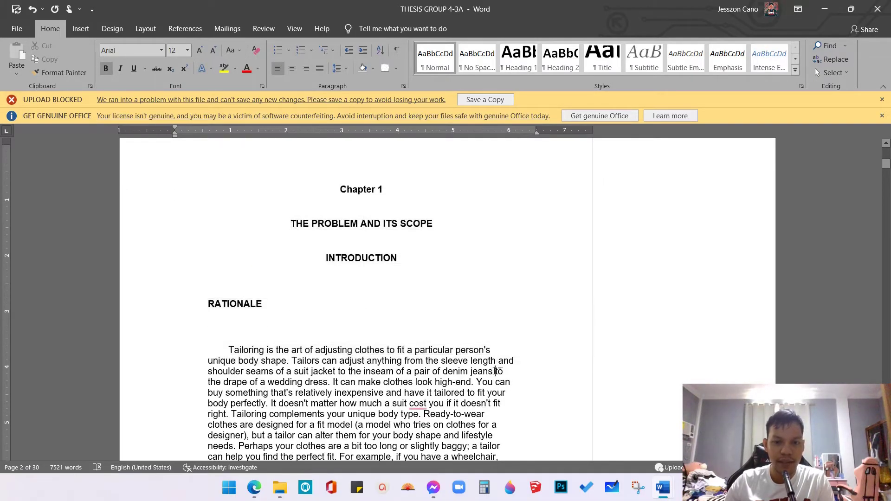
scroll(496, 360, down, 1)
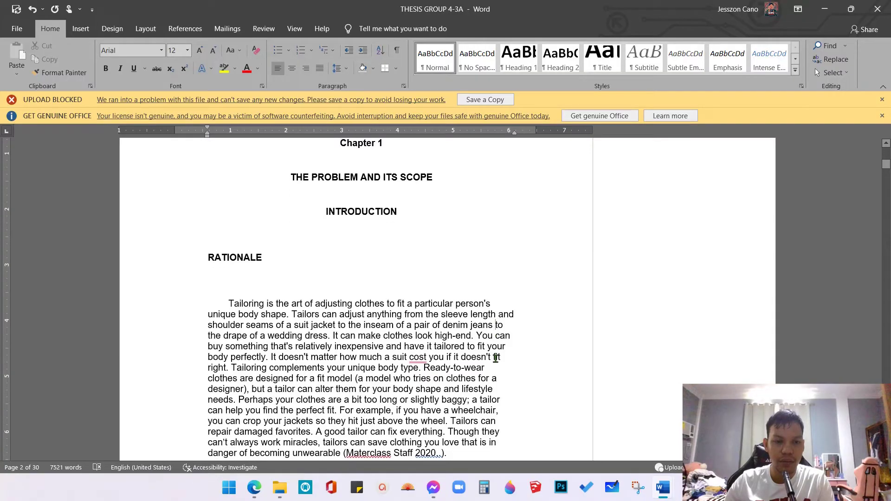
scroll(500, 334, up, 2)
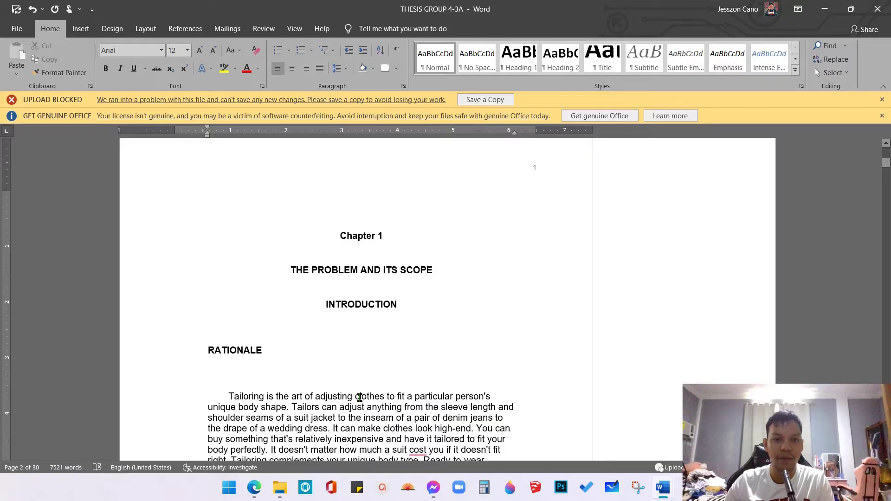
- Delete the blank lines above the Chapter 1 heading on the chapter's first page
scroll(359, 398, up, 2)
click(403, 294)
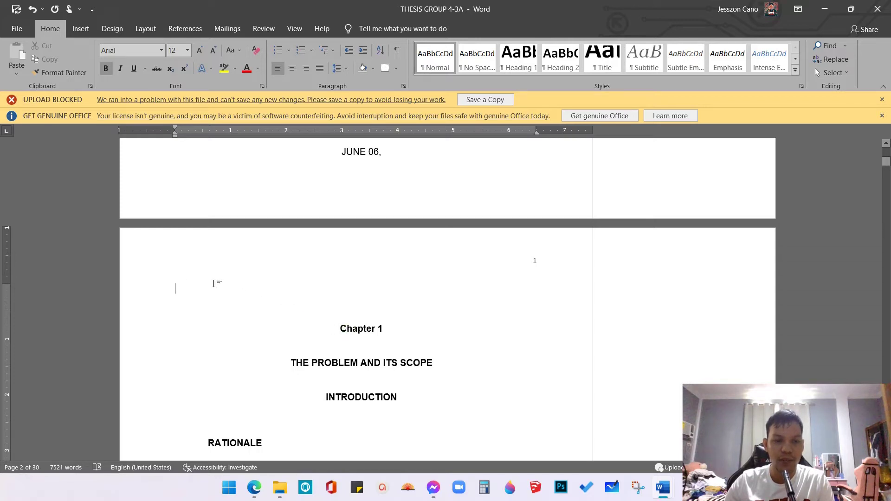
drag(176, 286, 237, 310)
drag(320, 321, 320, 321)
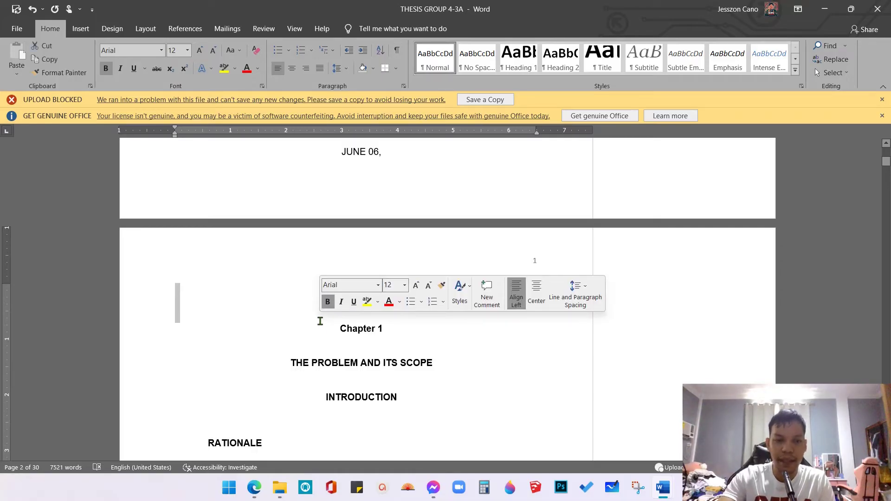
key(BackSpace)
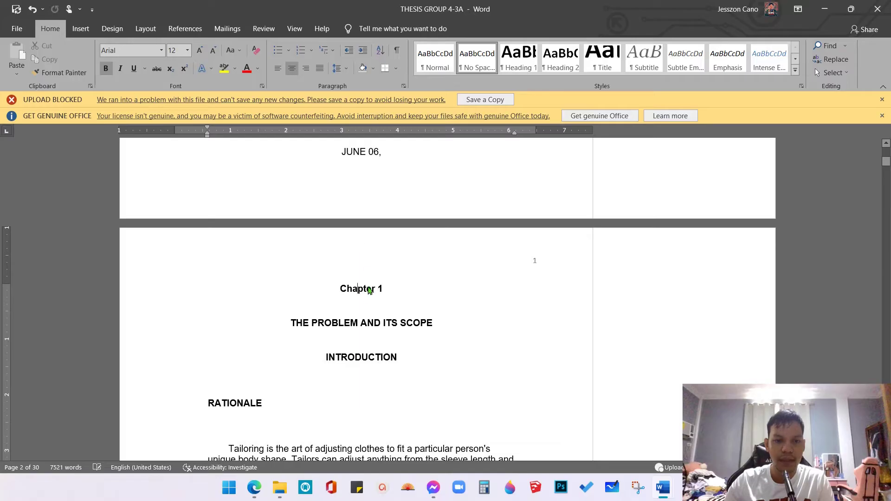
- Remove the blank lines between the headings Chapter 1, THE PROBLEM AND ITS SCOPE and INTRODUCTION
click(369, 310)
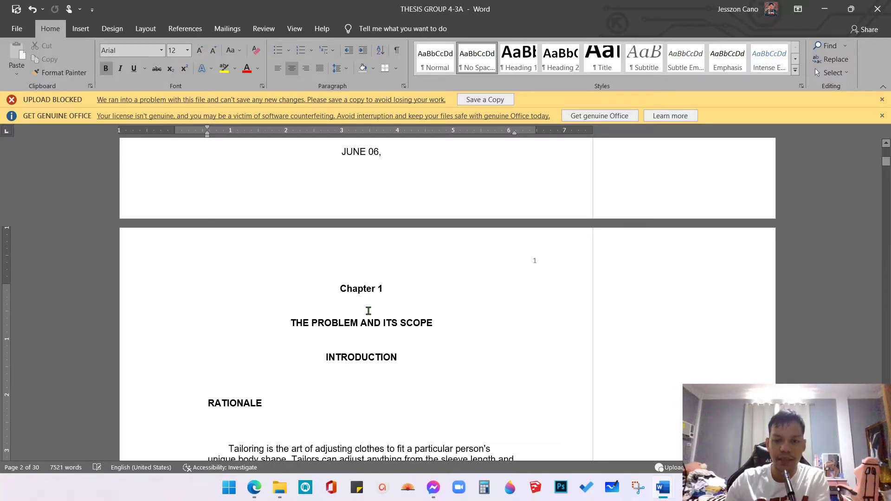
key(BackSpace)
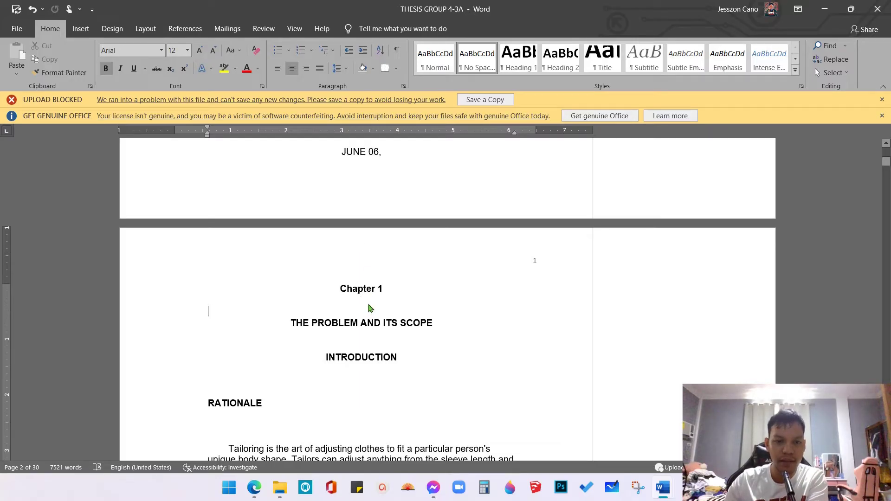
key(BackSpace)
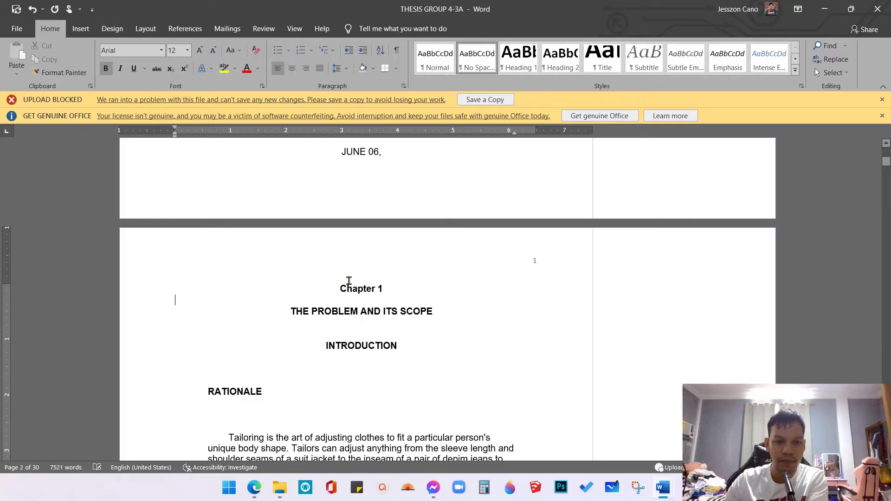
click(355, 320)
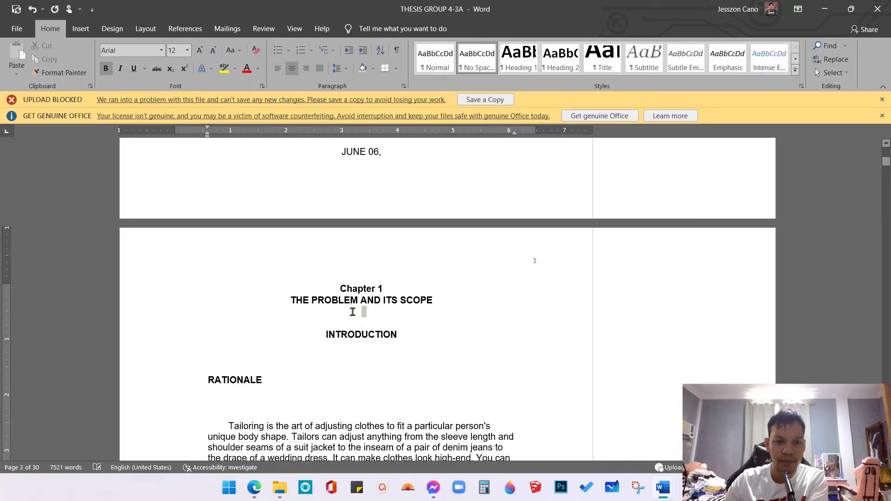
key(BackSpace)
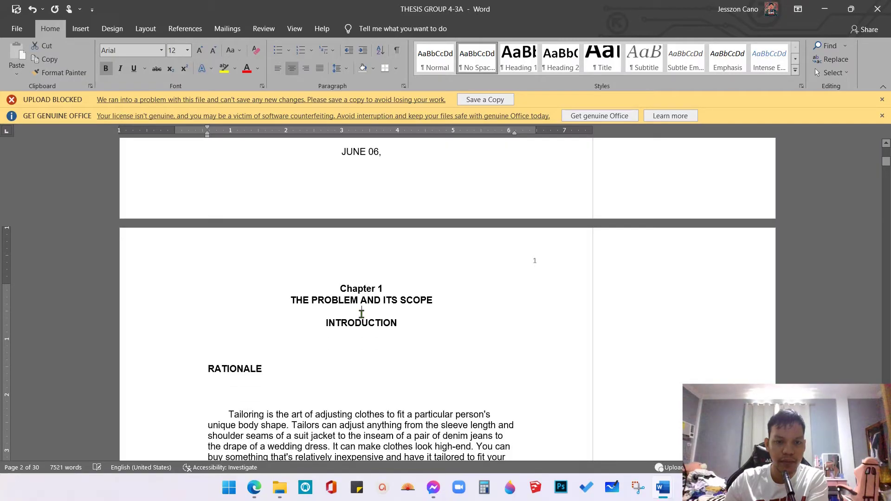
key(ctrl+l)
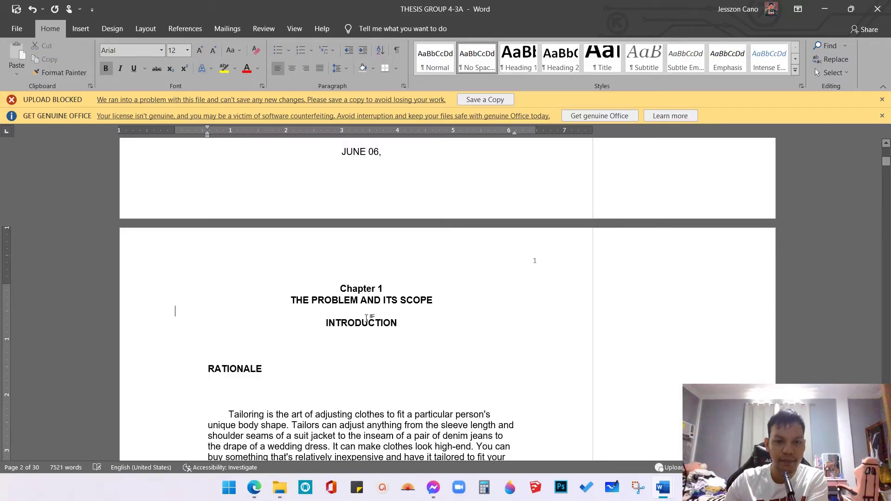
key(BackSpace)
- Remove the blank lines between INTRODUCTION and RATIONALE and between RATIONALE and its first paragraph
drag(242, 325, 256, 342)
key(BackSpace)
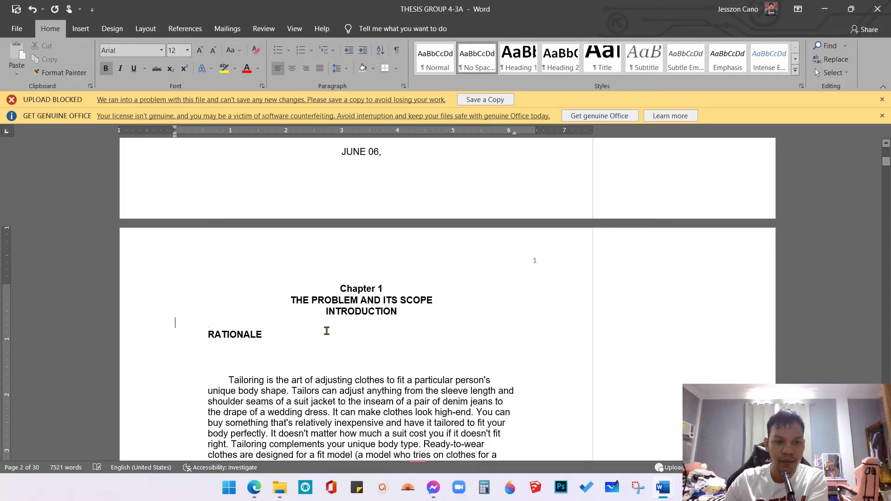
key(BackSpace)
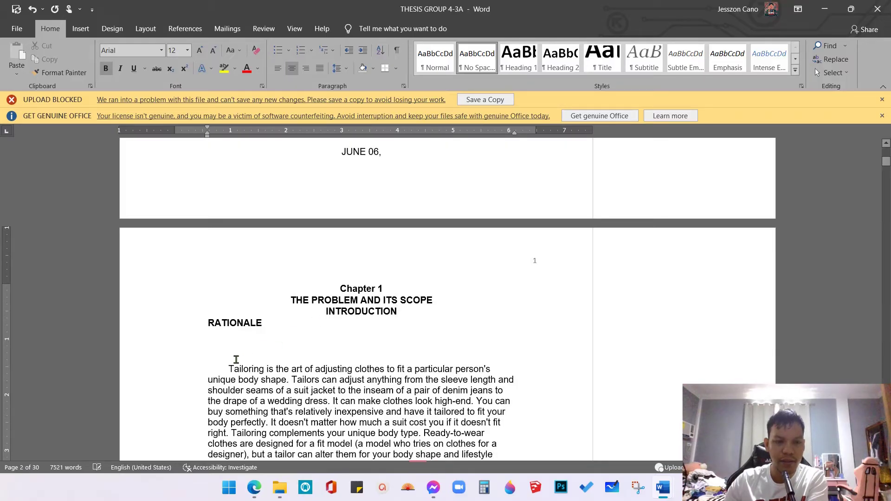
click(233, 351)
key(BackSpace)
key(BackSpace)
key(BackSpace)
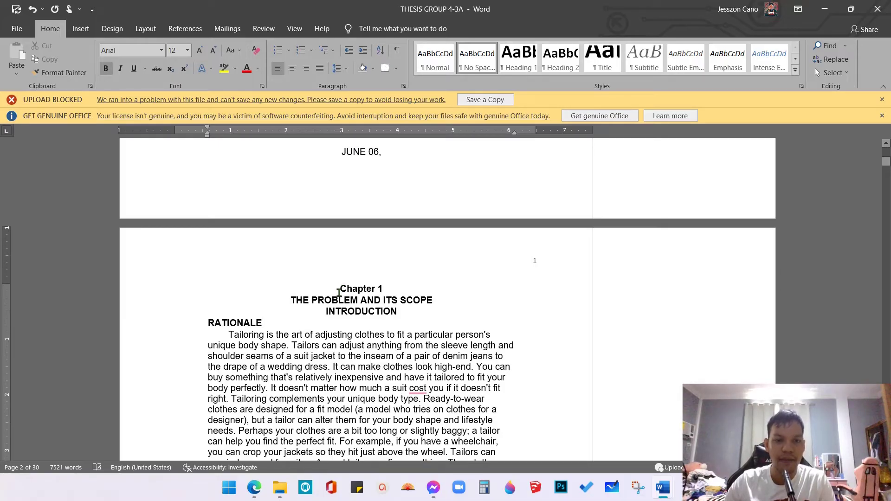
- Check the Chapter 1 spacing notes in the BISU-Unified-Format document and return to the THESIS GROUP 4-3A document
mouse_move(665, 483)
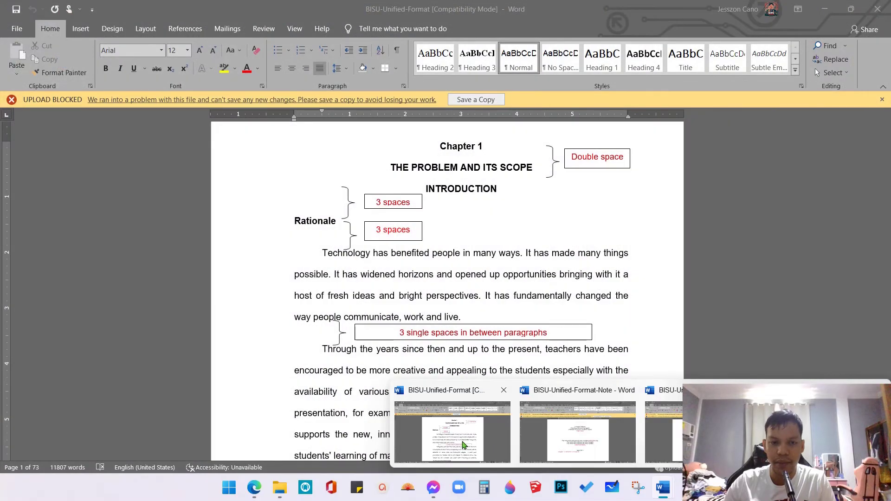
click(463, 445)
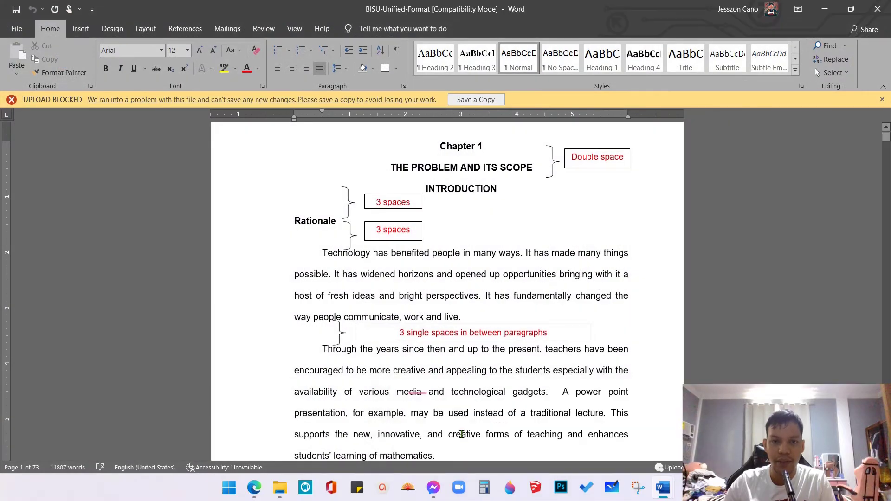
scroll(461, 170, up, 2)
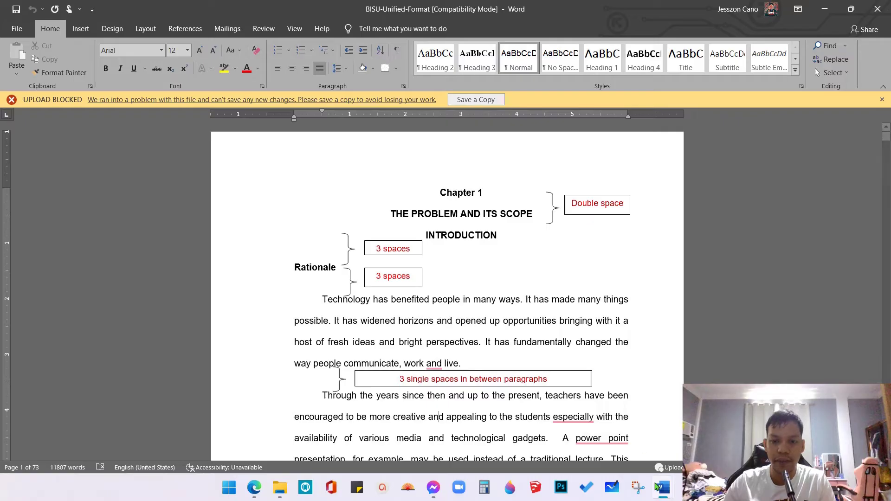
click(828, 432)
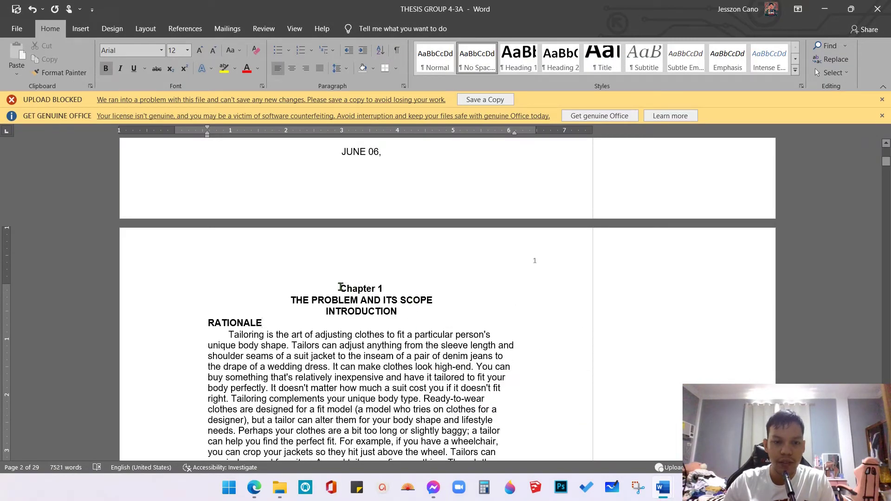
- Set the line spacing of the three centred headings from Chapter 1 through INTRODUCTION to 2.0
drag(342, 289, 394, 308)
click(346, 69)
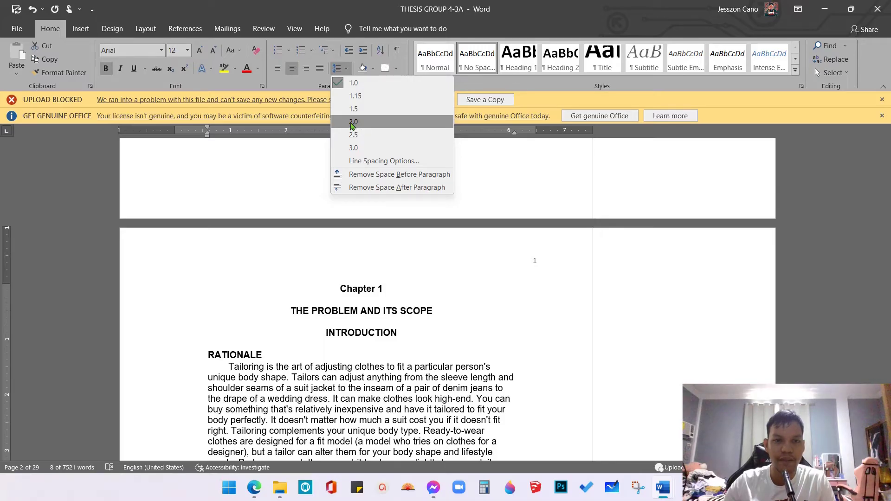
click(351, 123)
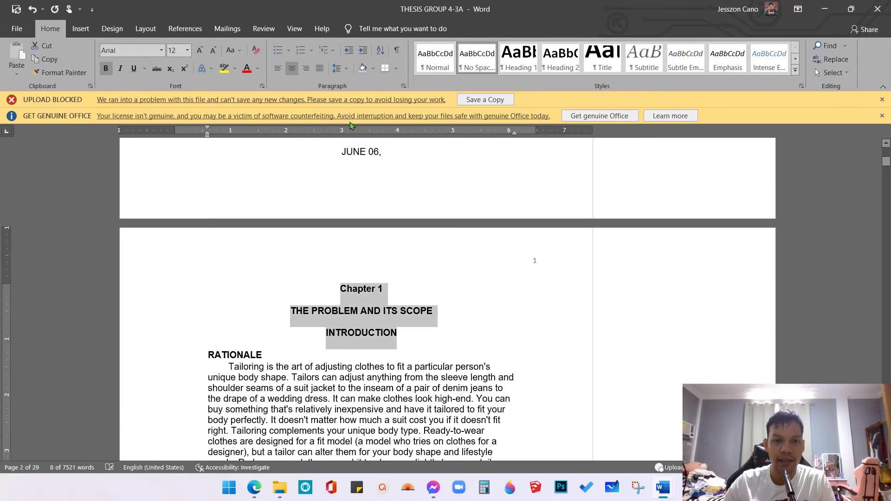
- Remove the space before and after the paragraphs of the three centred Chapter 1 headings
click(339, 68)
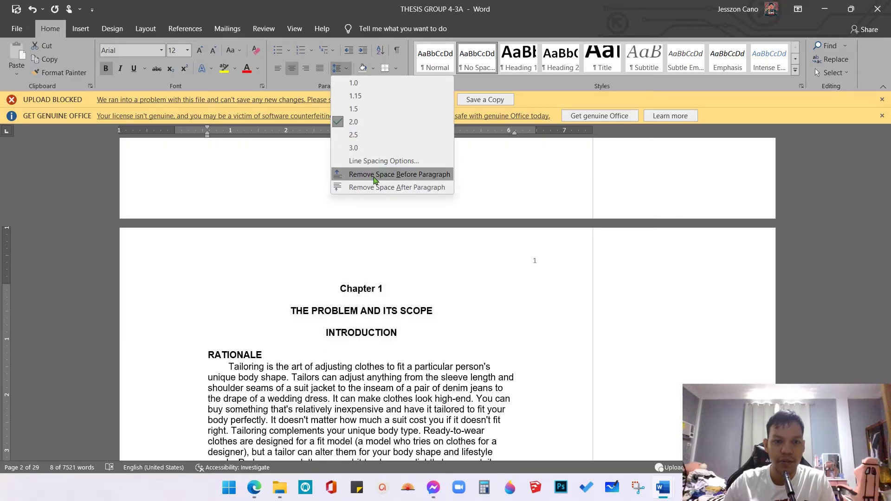
click(405, 180)
click(338, 68)
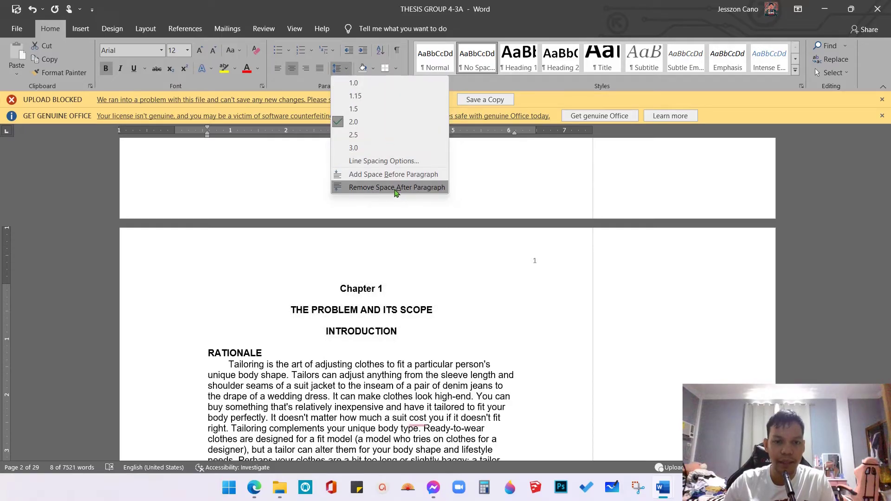
click(396, 188)
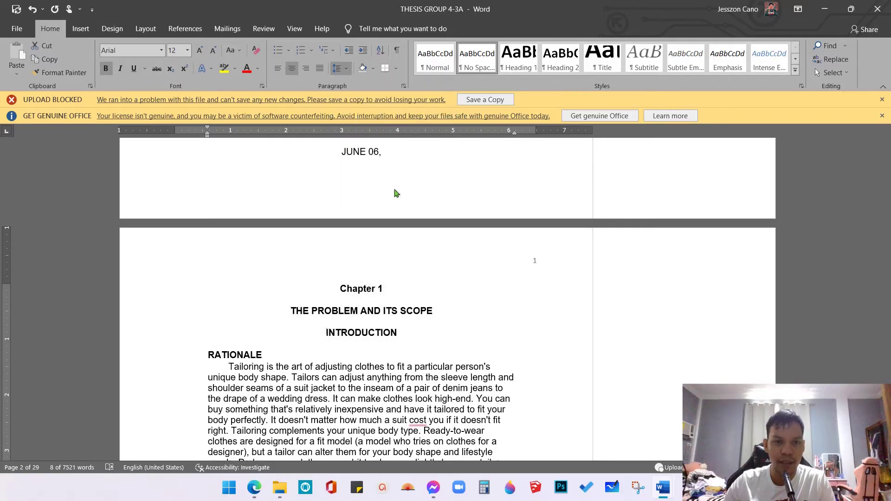
click(345, 70)
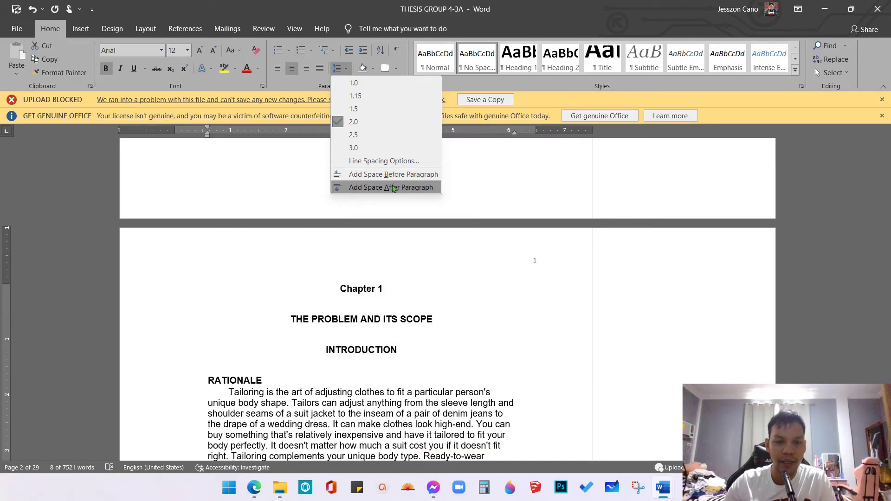
- Compare the heading spacing with the Double space and 3 spaces notes in the BISU-Unified-Format document, and return to THESIS GROUP 4-3A
scroll(351, 260, down, 3)
click(352, 260)
click(352, 260)
mouse_move(663, 487)
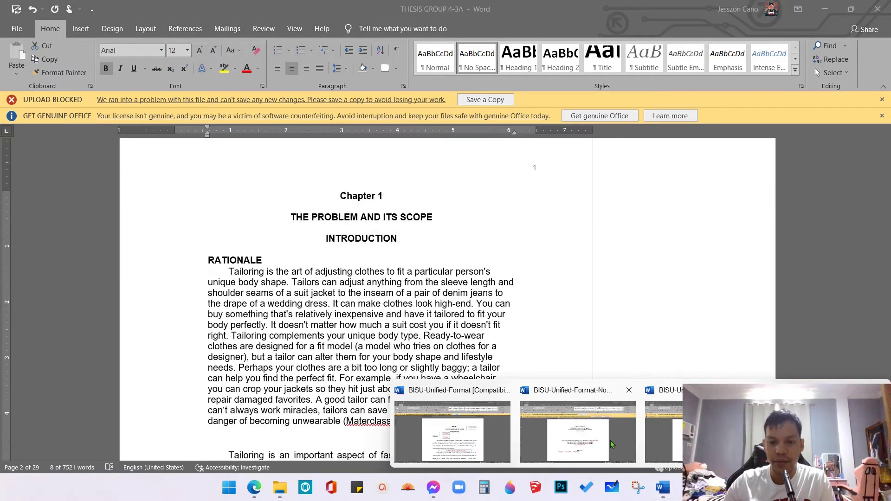
click(505, 439)
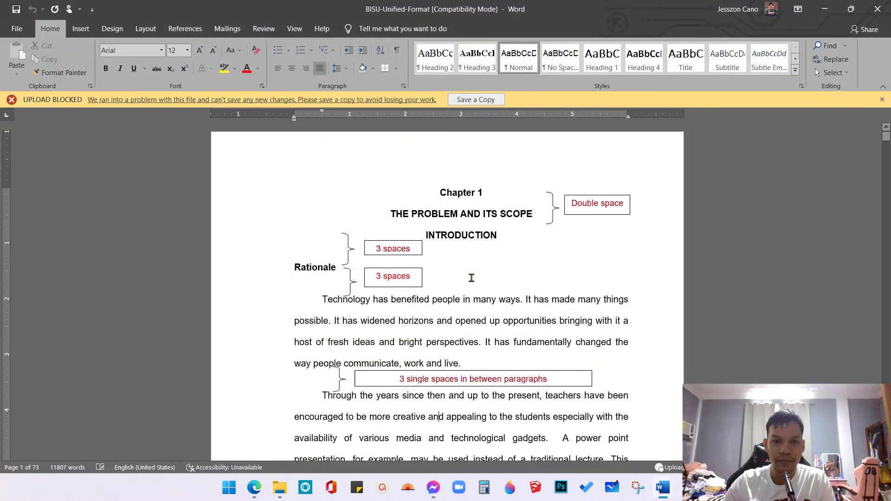
drag(452, 201, 494, 234)
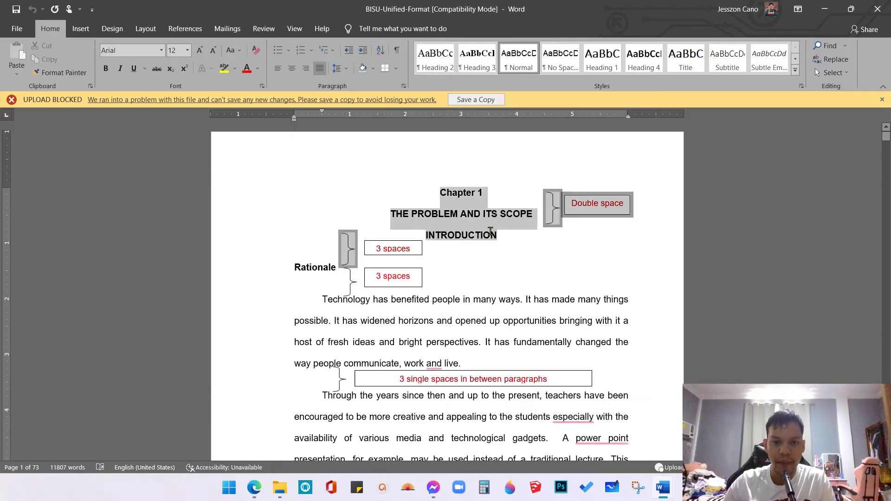
click(447, 247)
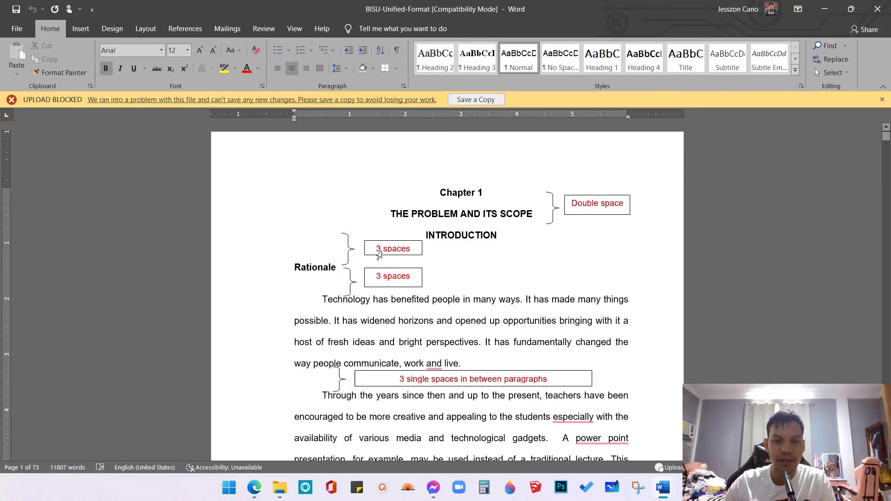
scroll(432, 264, down, 2)
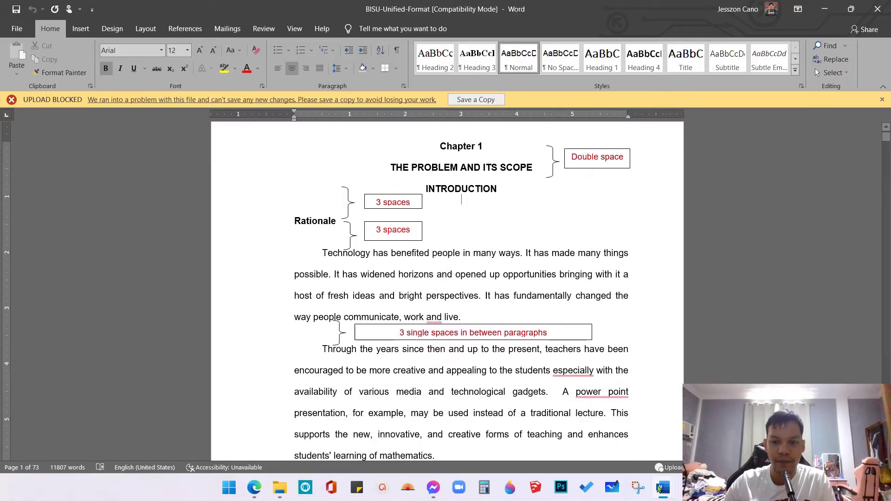
mouse_move(663, 487)
click(743, 436)
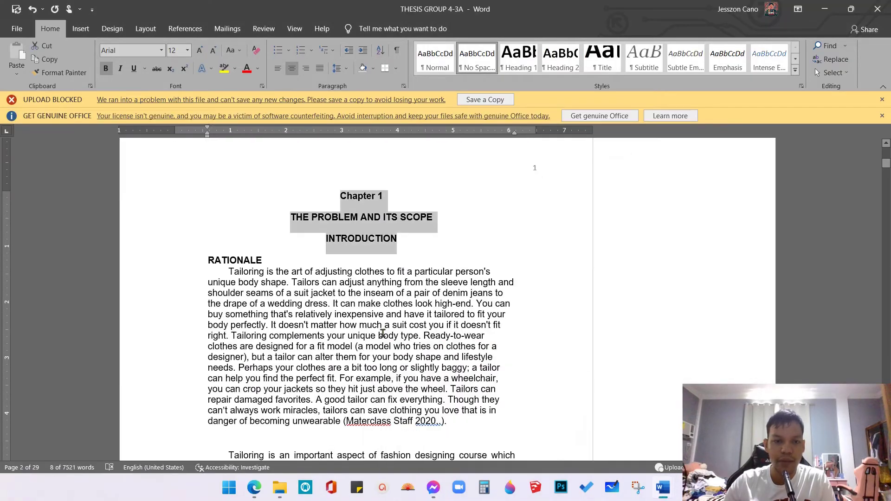
- Set the line spacing of the first paragraph under RATIONALE to 2.0
scroll(381, 334, down, 2)
click(343, 289)
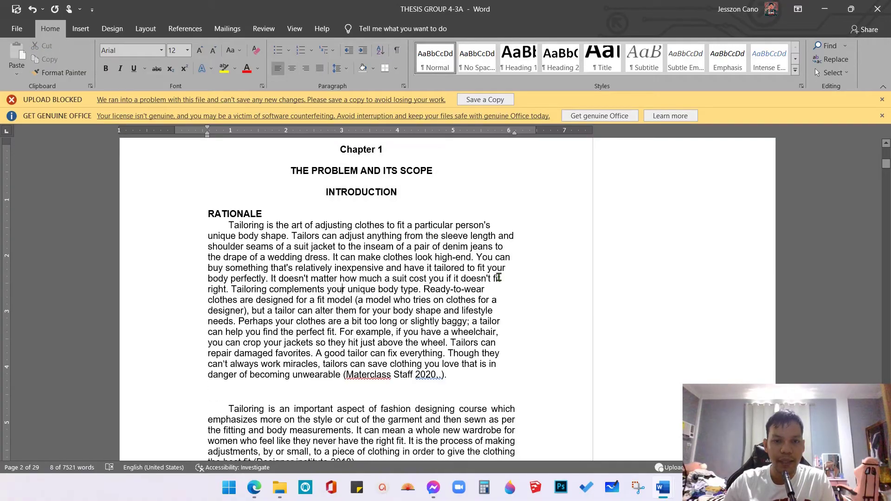
drag(228, 225, 450, 374)
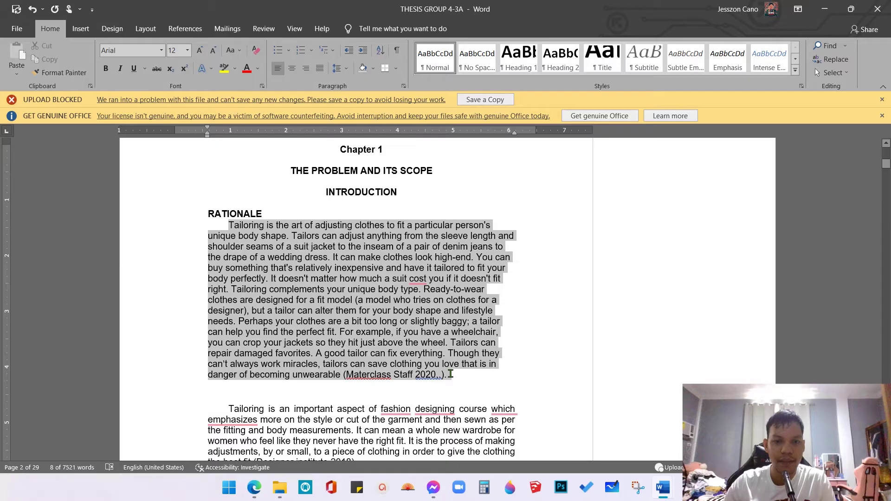
drag(226, 226, 448, 375)
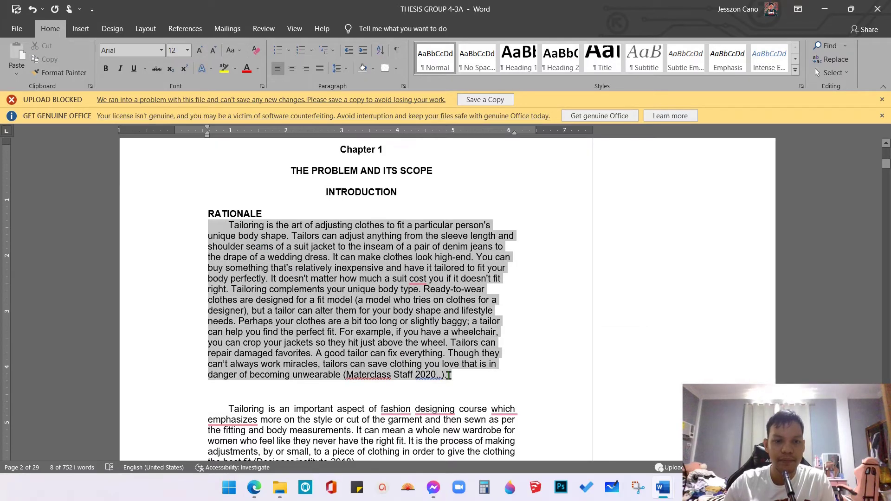
click(346, 70)
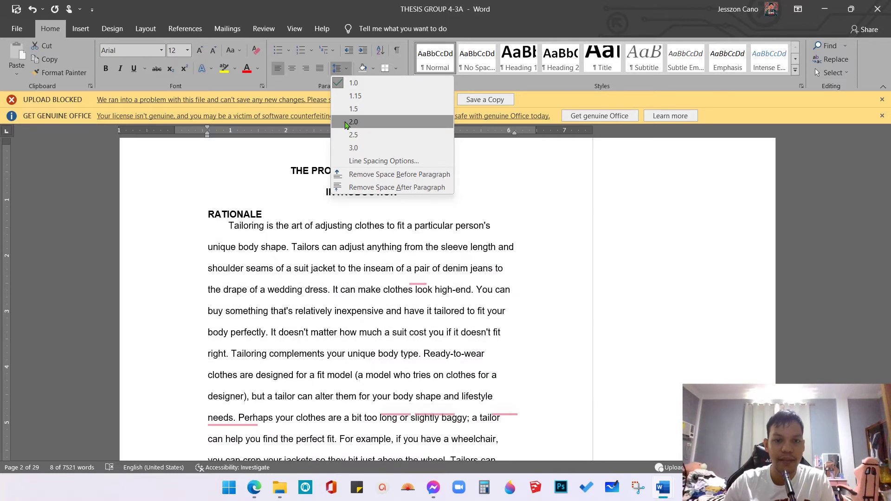
click(346, 122)
scroll(331, 292, down, 2)
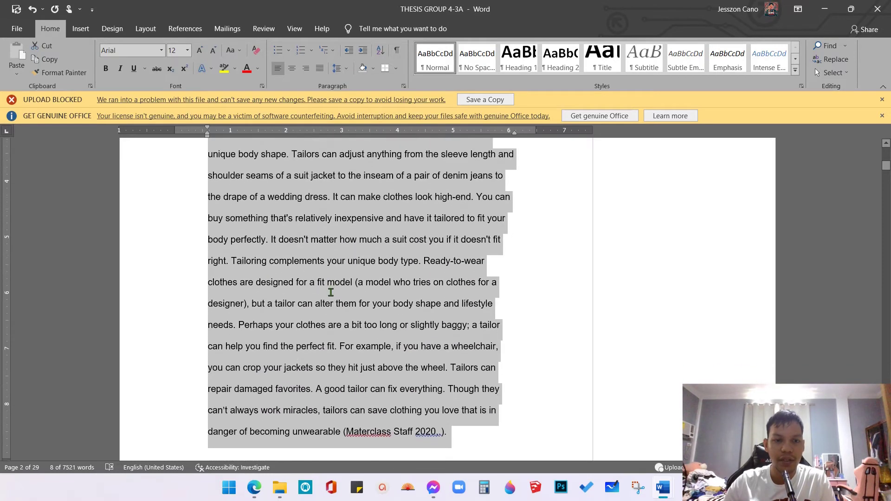
scroll(331, 297, down, 1)
scroll(332, 307, up, 3)
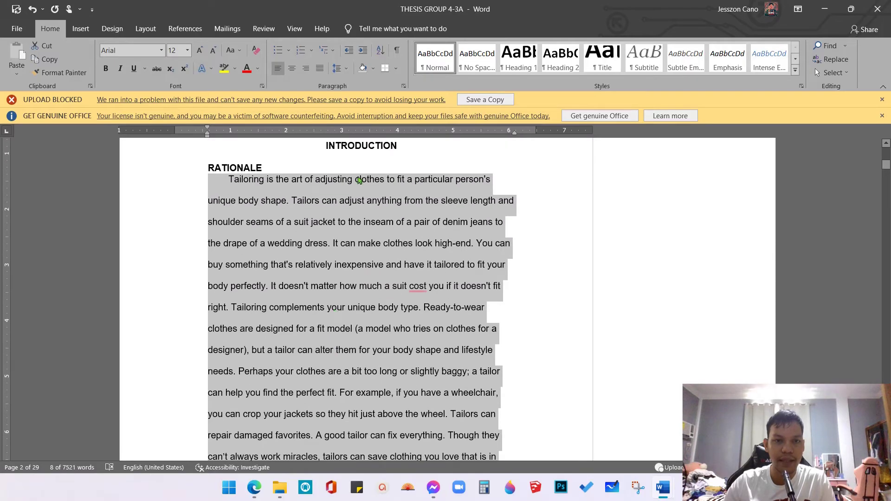
- Remove the space before and after the first paragraph under RATIONALE
click(344, 69)
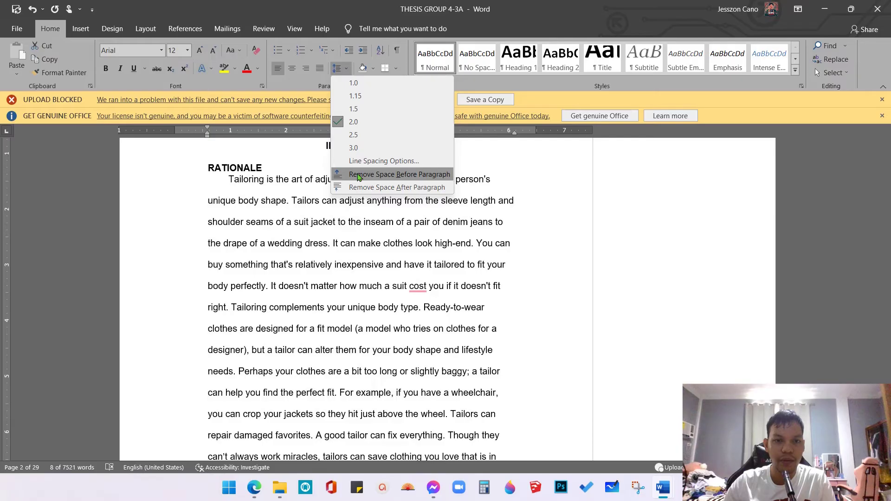
click(359, 178)
click(338, 68)
click(360, 186)
click(337, 68)
click(506, 291)
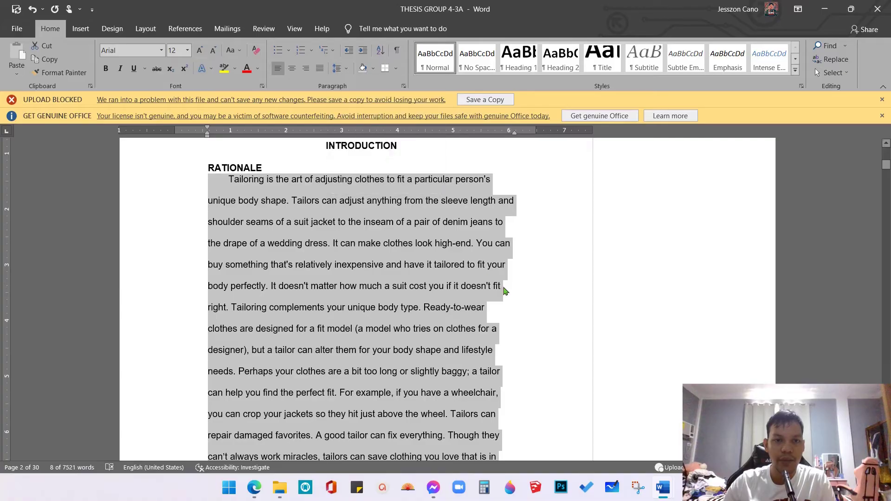
- Review the first paragraph under RATIONALE from start to end and justify its text
scroll(506, 279, down, 3)
scroll(515, 269, up, 3)
scroll(510, 245, down, 3)
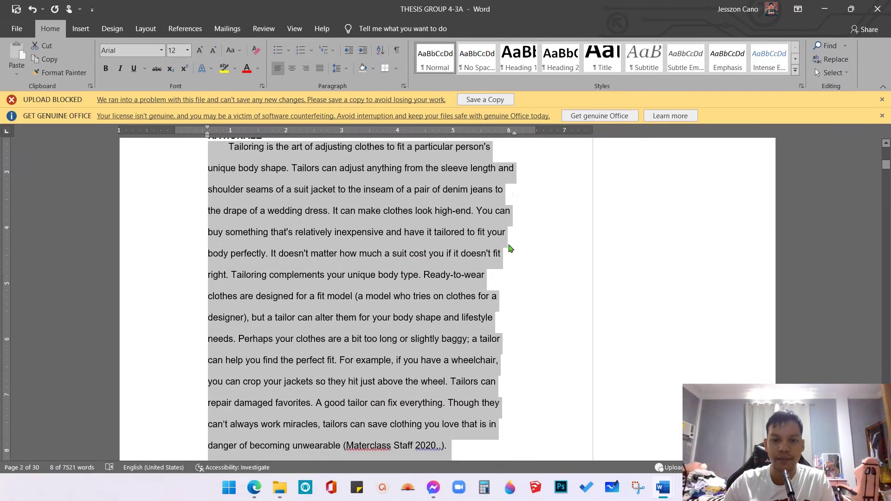
scroll(510, 251, up, 3)
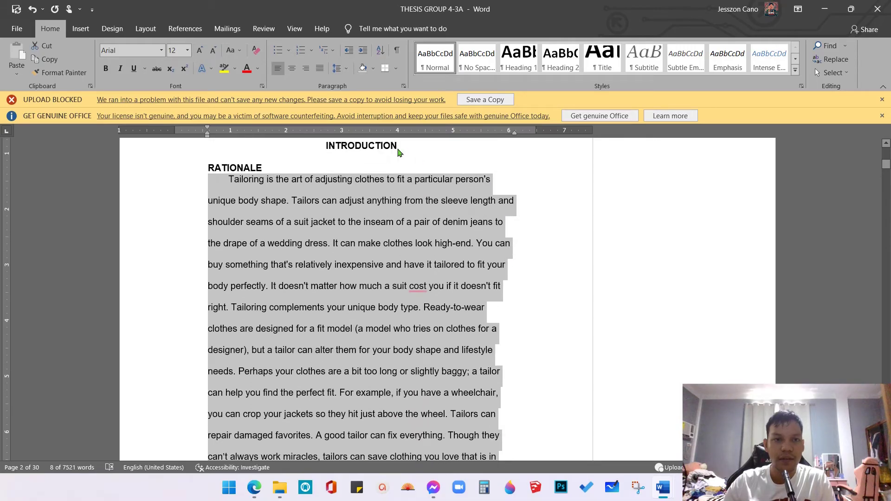
scroll(325, 195, down, 3)
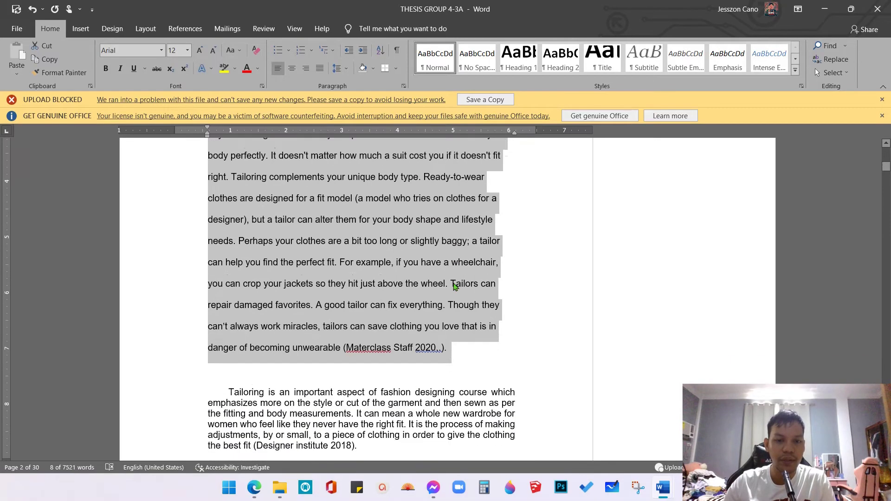
scroll(323, 195, up, 3)
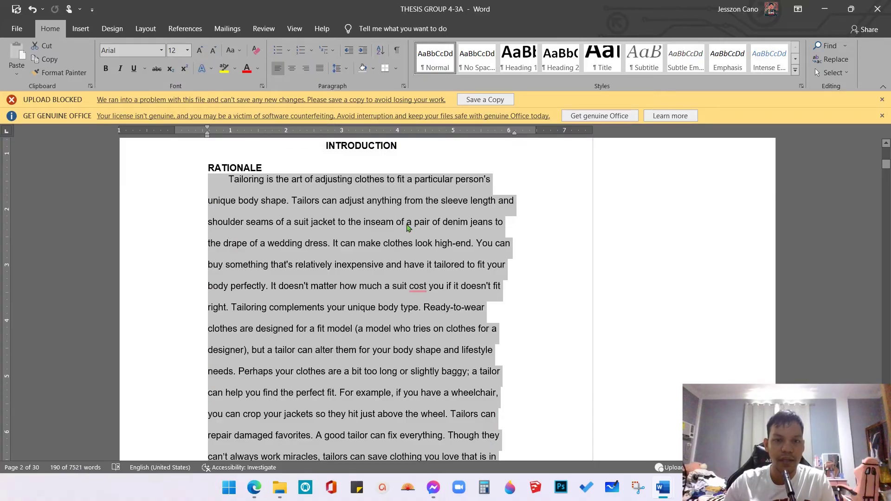
click(321, 70)
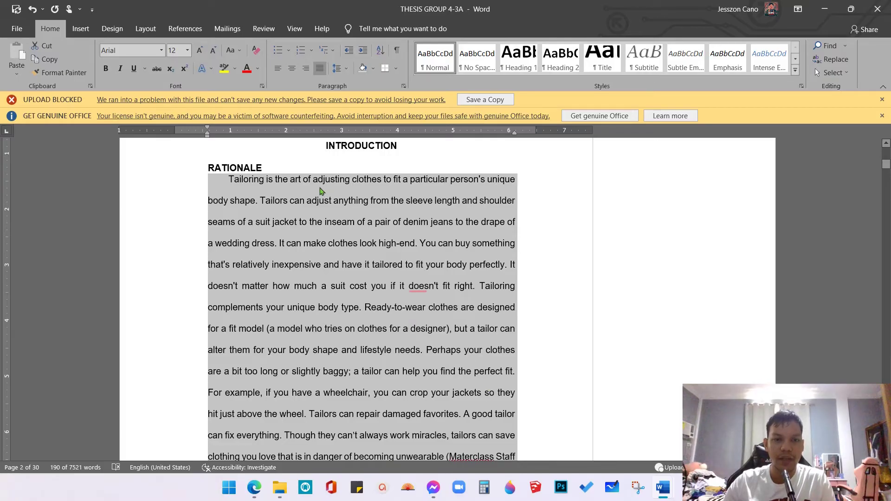
click(342, 70)
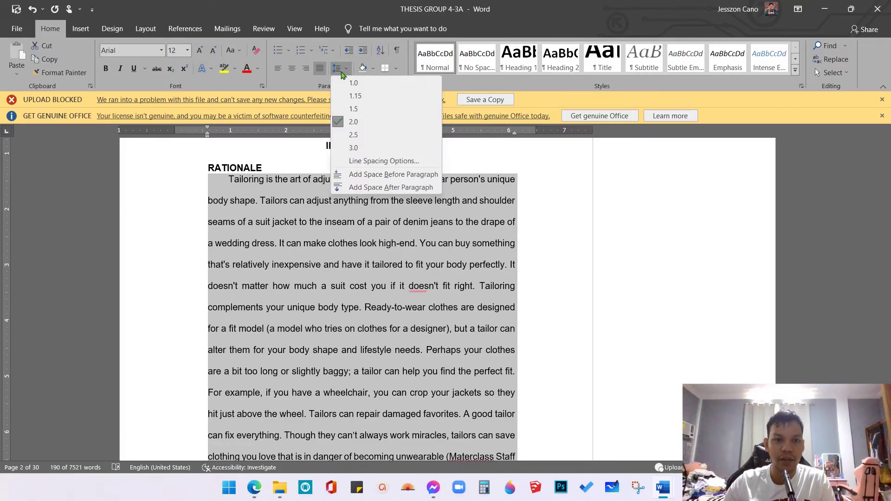
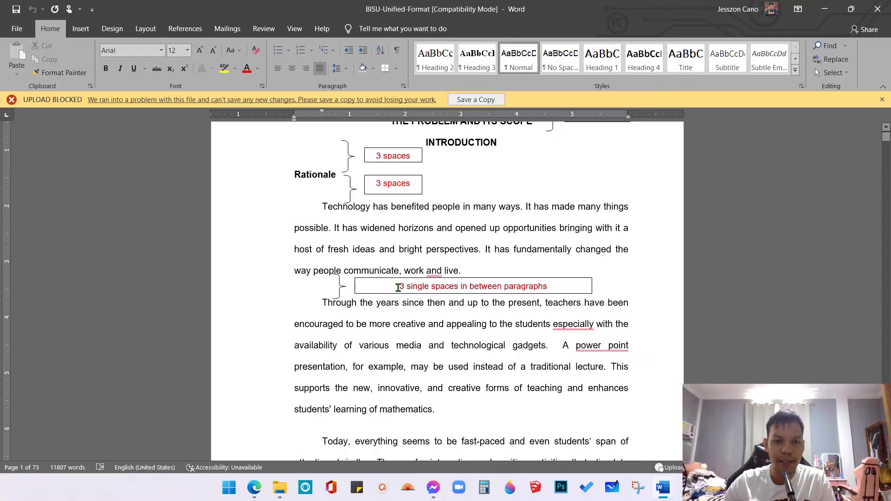
- Return to the THESIS GROUP 4-3A document and set the line spacing from the RATIONALE heading into its first paragraph to 2.0
click(660, 492)
click(828, 432)
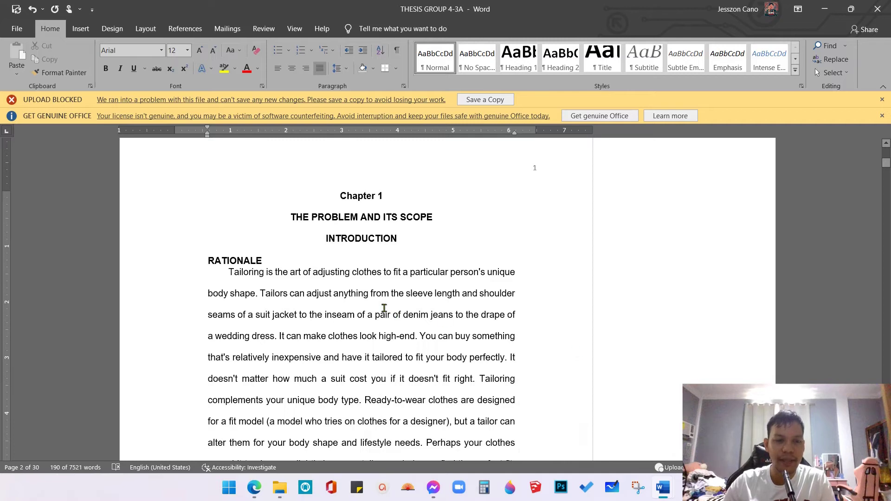
drag(208, 260, 265, 274)
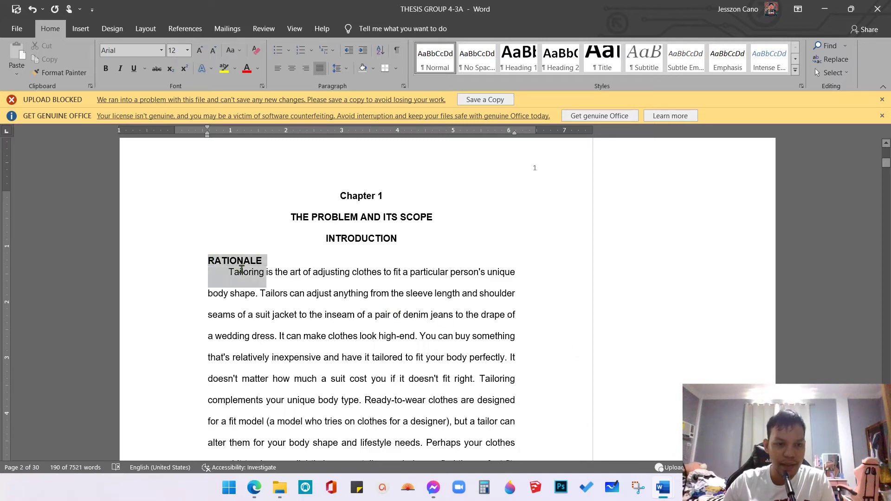
click(336, 68)
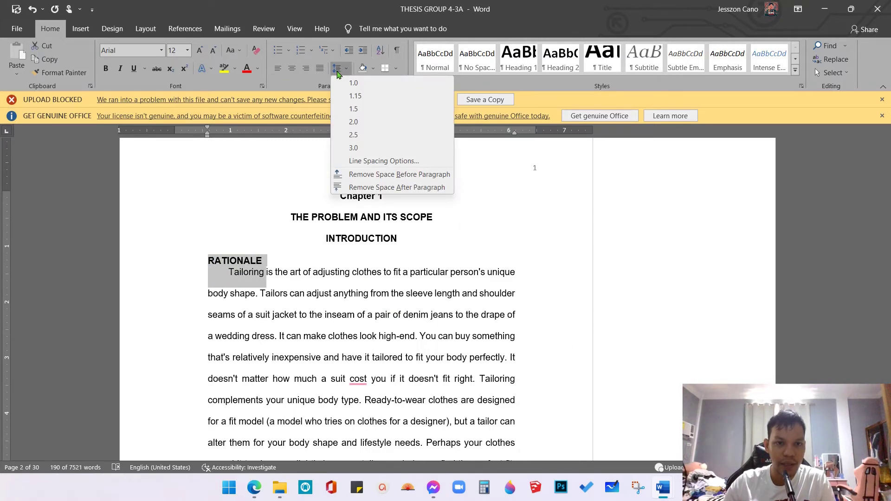
click(343, 123)
- Remove the space before and after the RATIONALE heading and the start of its first paragraph
click(336, 69)
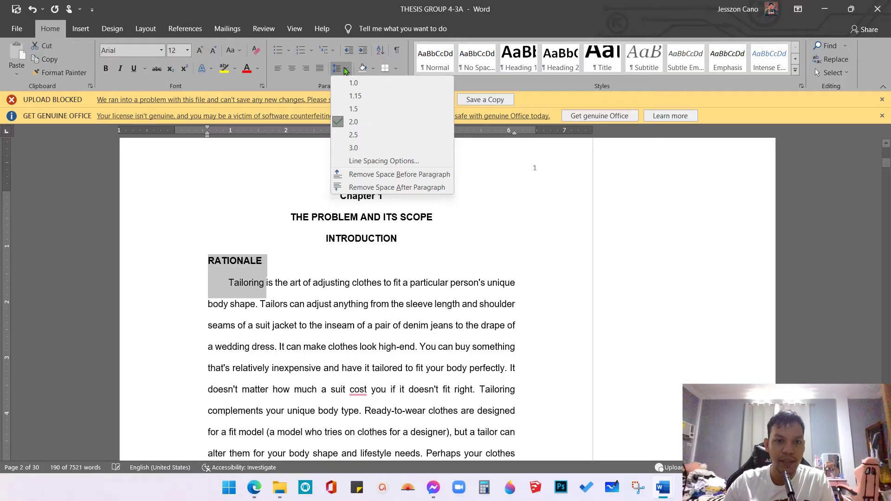
click(362, 175)
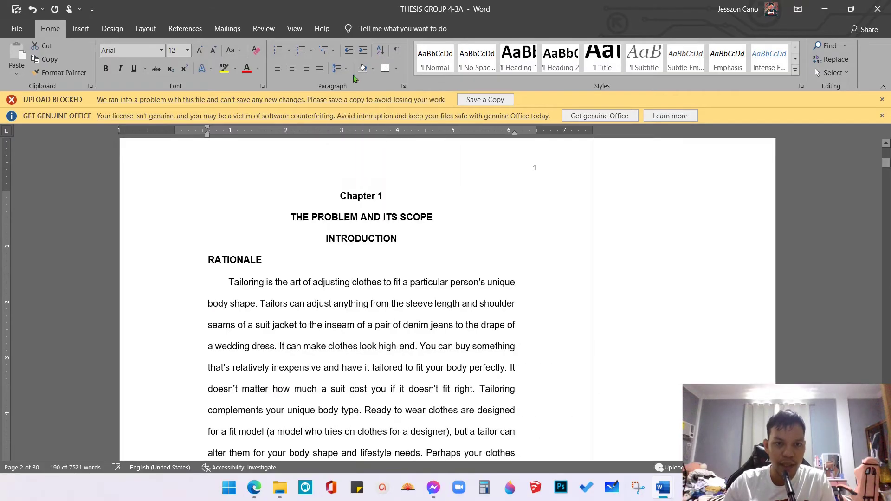
click(342, 69)
click(363, 187)
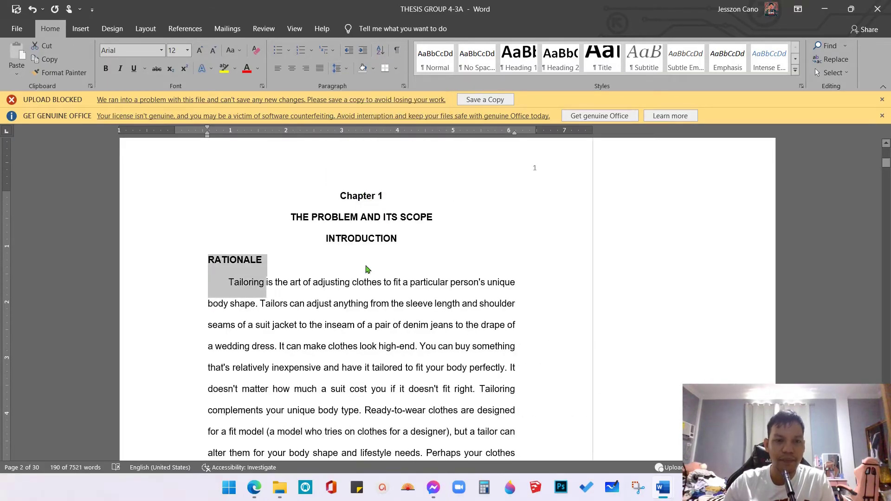
- Clear any remaining paragraph spacing from the Chapter 1 heading through the end of the first RATIONALE paragraph
drag(308, 195, 300, 441)
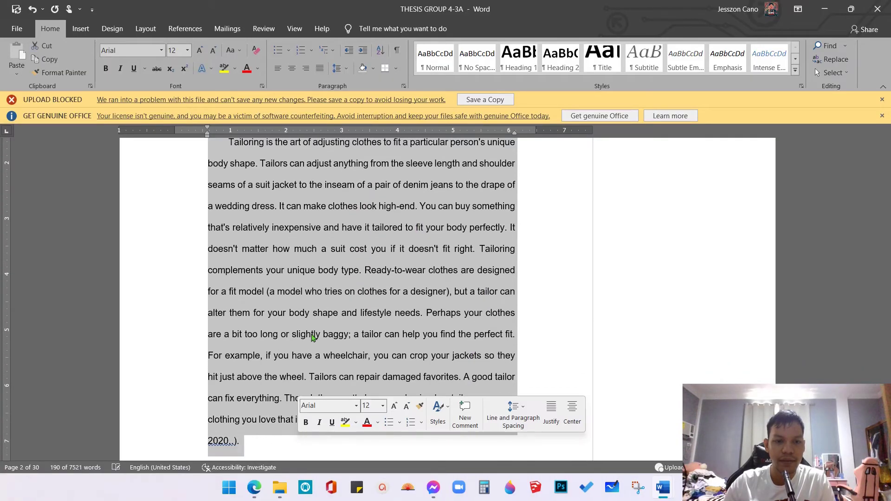
scroll(316, 325, up, 5)
click(344, 71)
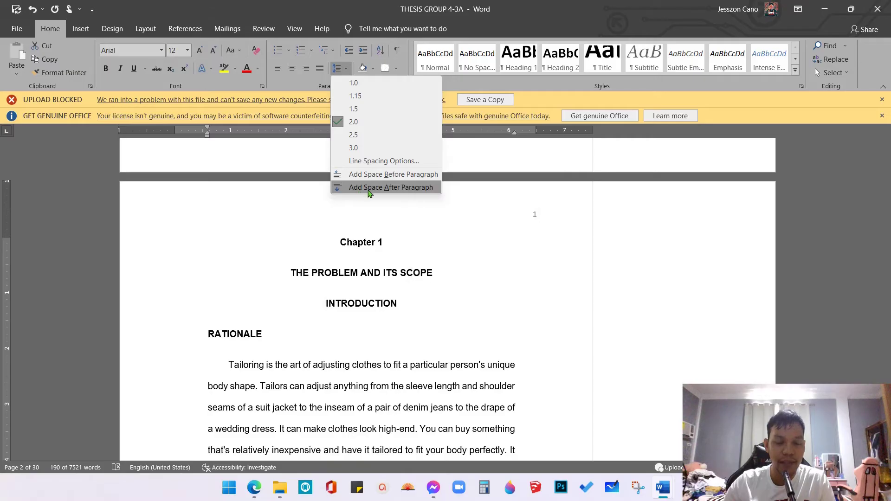
click(360, 188)
click(373, 316)
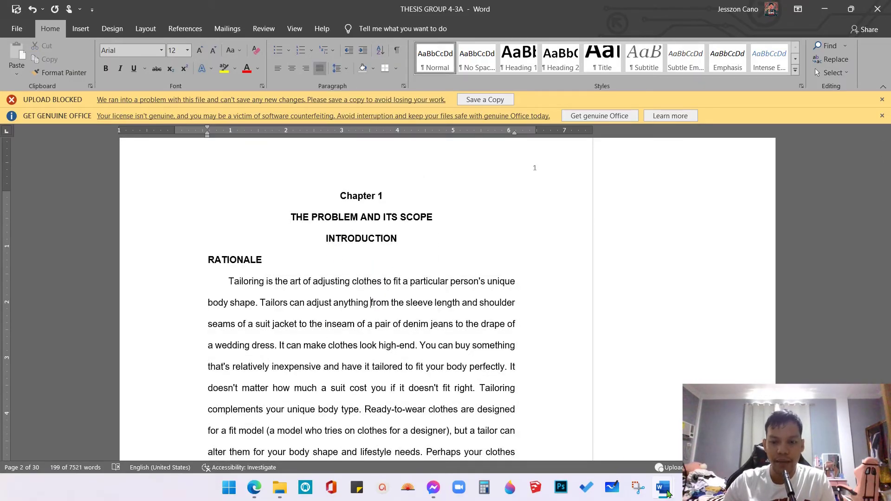
- Recheck the spacing notes in BISU-Unified-Format, and add space before the first paragraph under RATIONALE in THESIS GROUP 4-3A
click(663, 487)
click(478, 441)
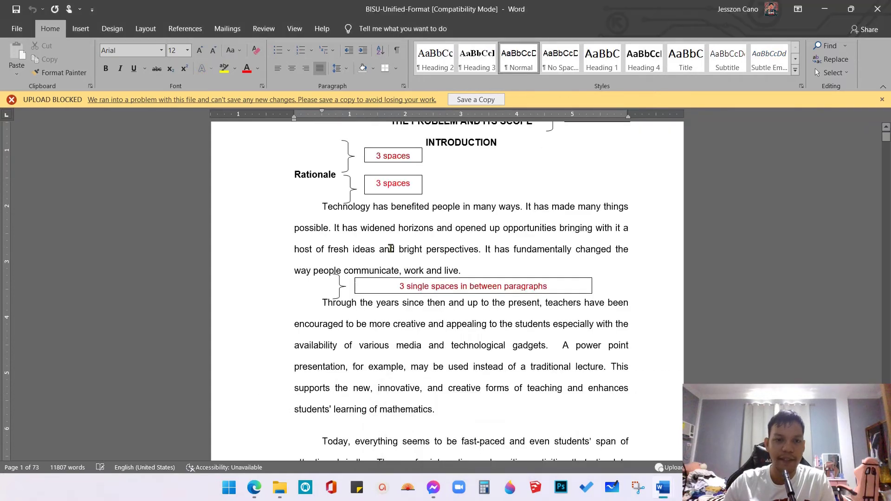
mouse_move(668, 493)
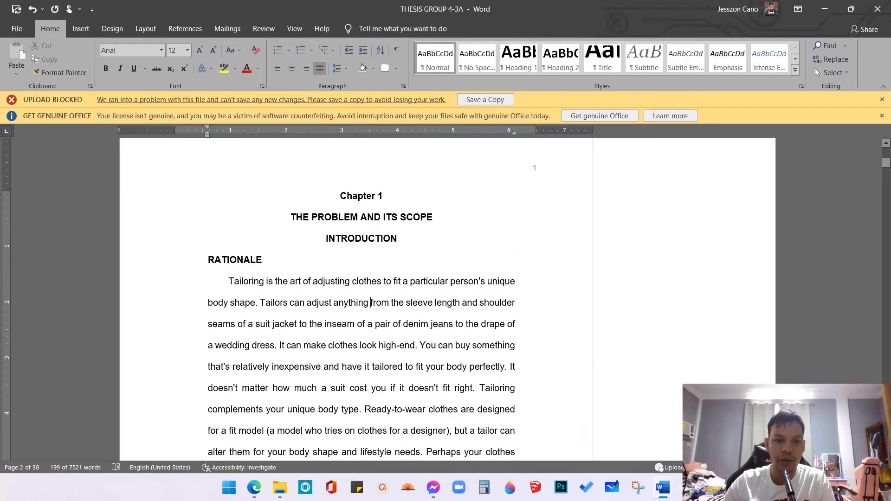
click(689, 436)
click(311, 325)
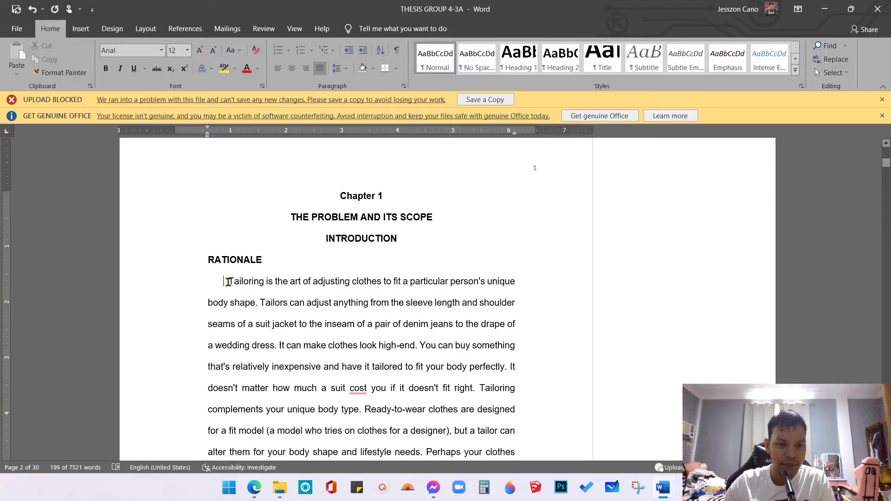
click(344, 71)
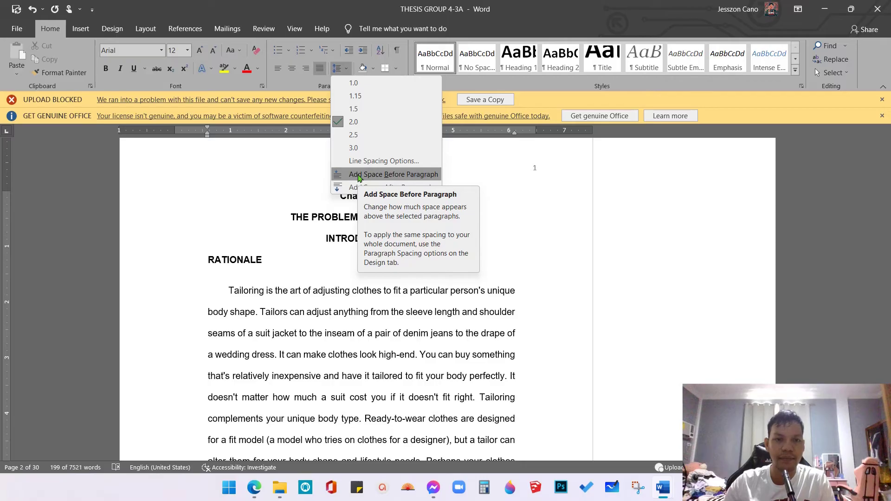
click(358, 179)
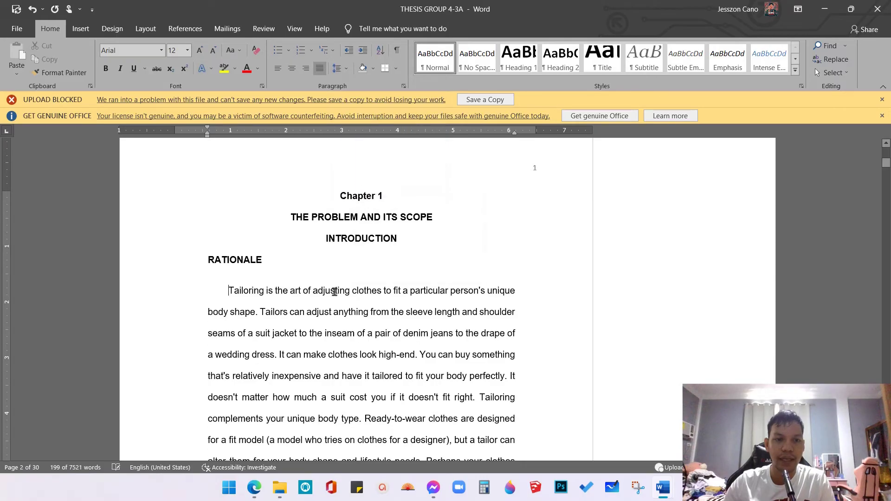
- Check the spacing notes around the Chapter 1 headings and the Rationale heading in BISU-Unified-Format against the thesis headings
click(308, 198)
drag(322, 204, 396, 234)
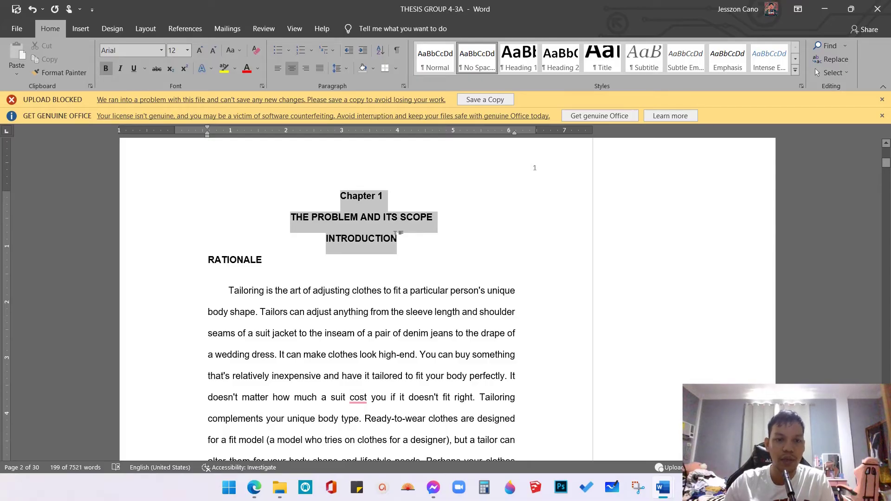
click(663, 488)
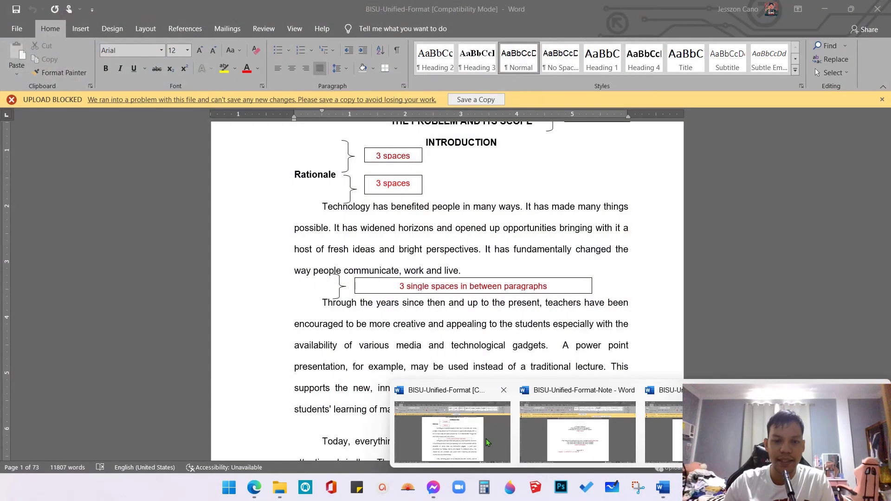
click(486, 439)
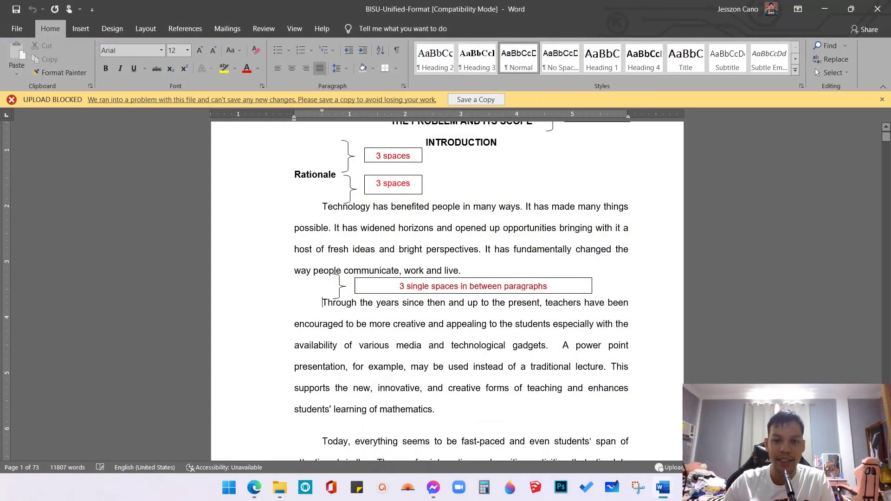
scroll(433, 232, up, 2)
click(432, 264)
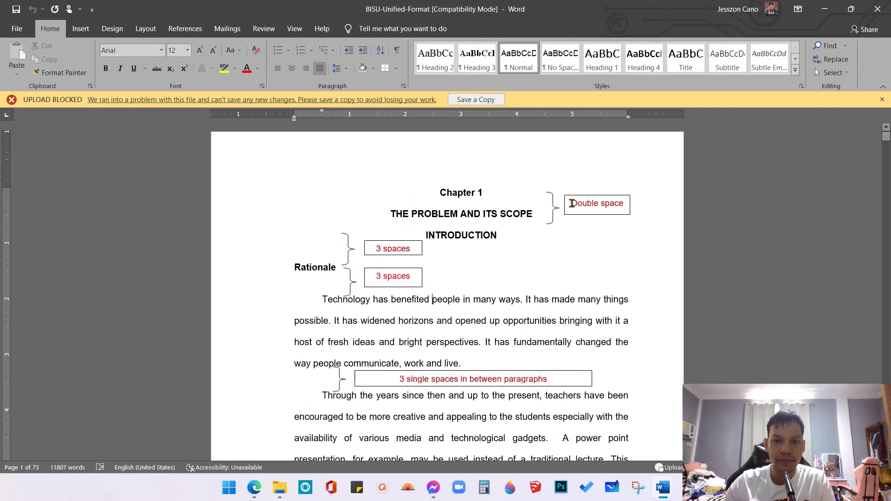
drag(439, 191, 451, 244)
click(451, 243)
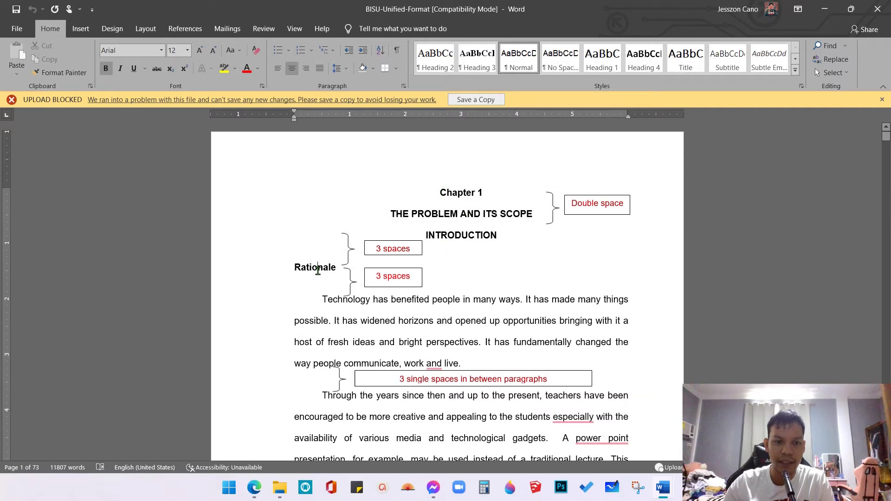
click(375, 251)
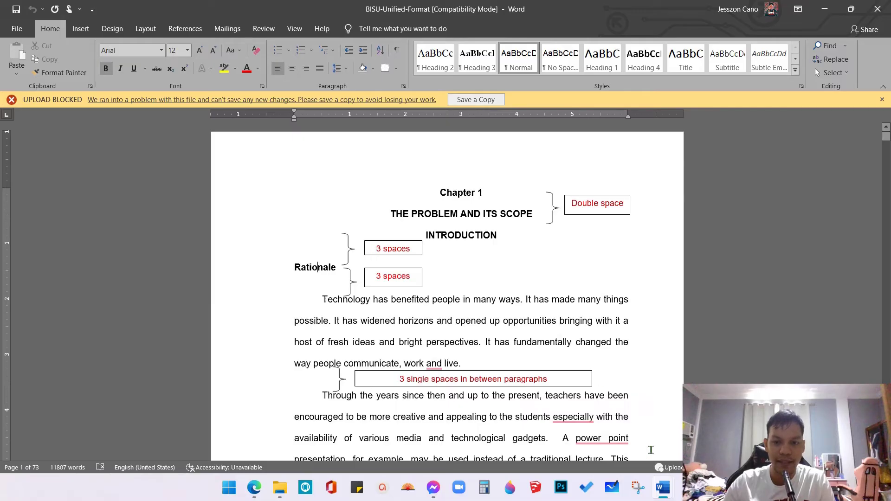
- Return to THESIS GROUP 4-3A and add space before the RATIONALE heading
mouse_move(663, 487)
click(631, 436)
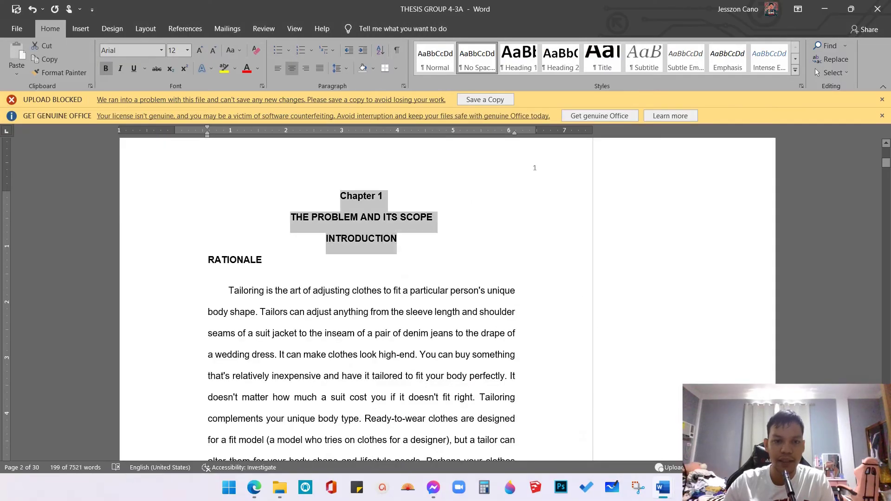
scroll(364, 276, up, 2)
click(364, 278)
scroll(364, 278, down, 2)
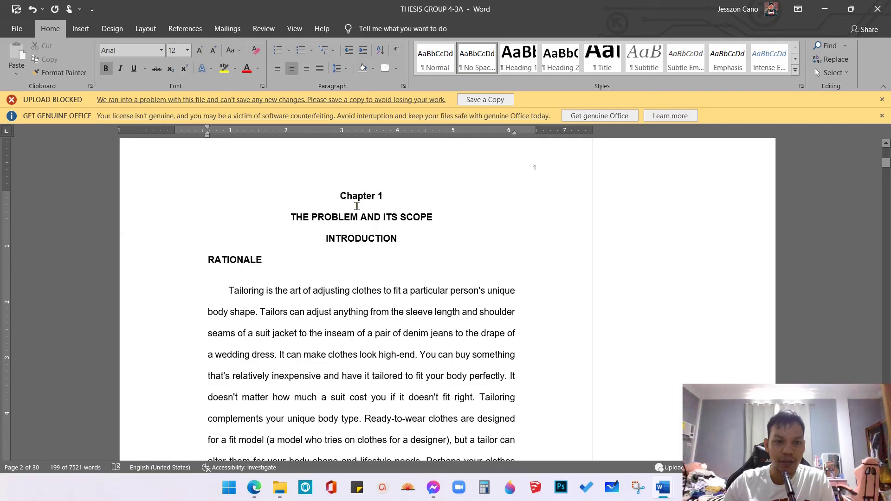
drag(357, 206, 349, 245)
click(347, 241)
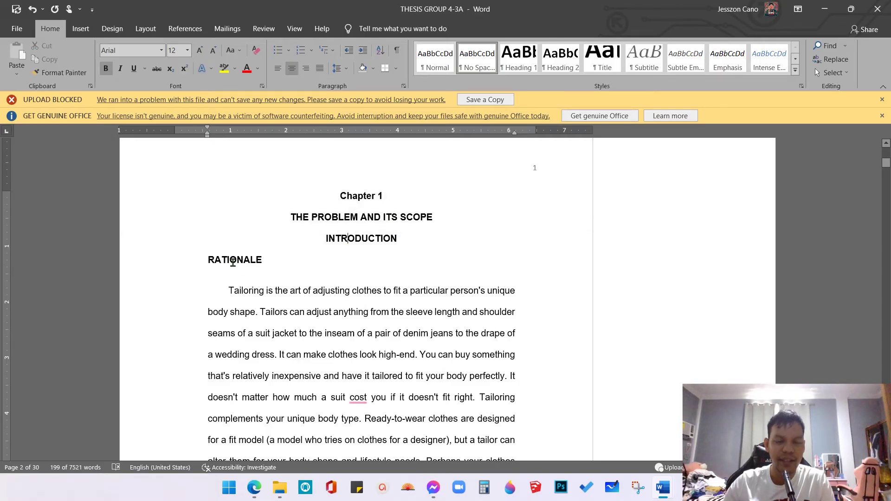
click(233, 261)
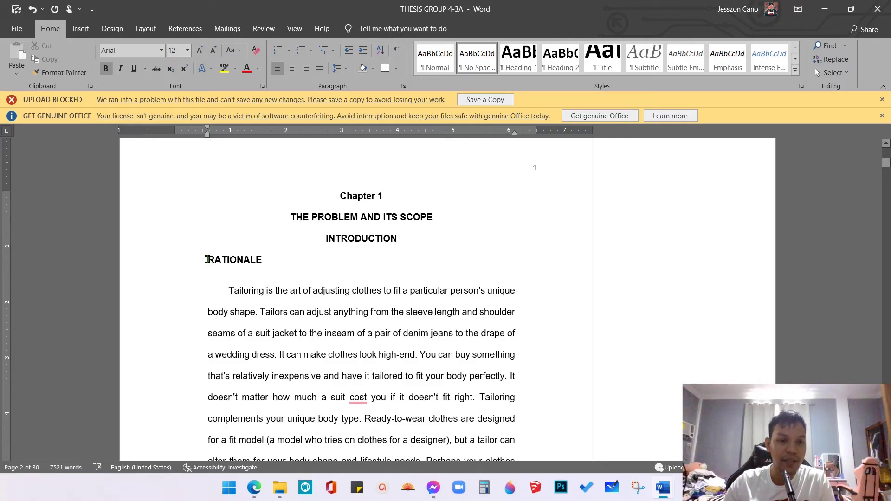
click(338, 69)
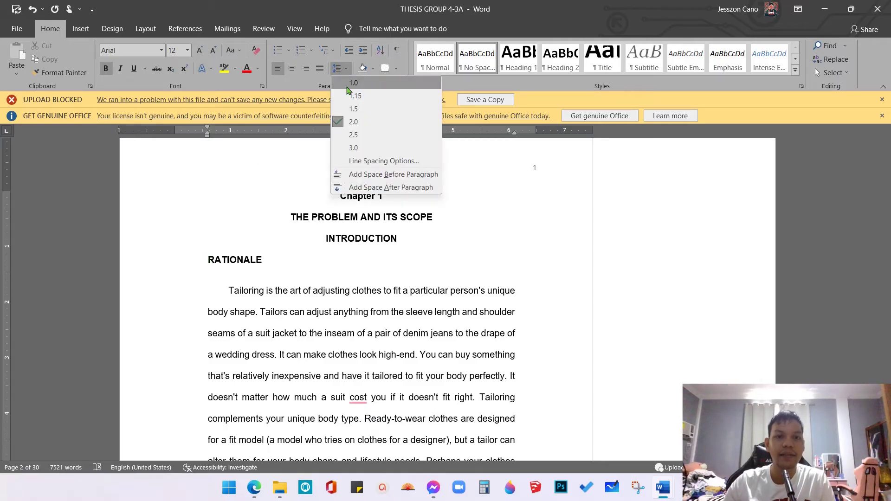
click(362, 179)
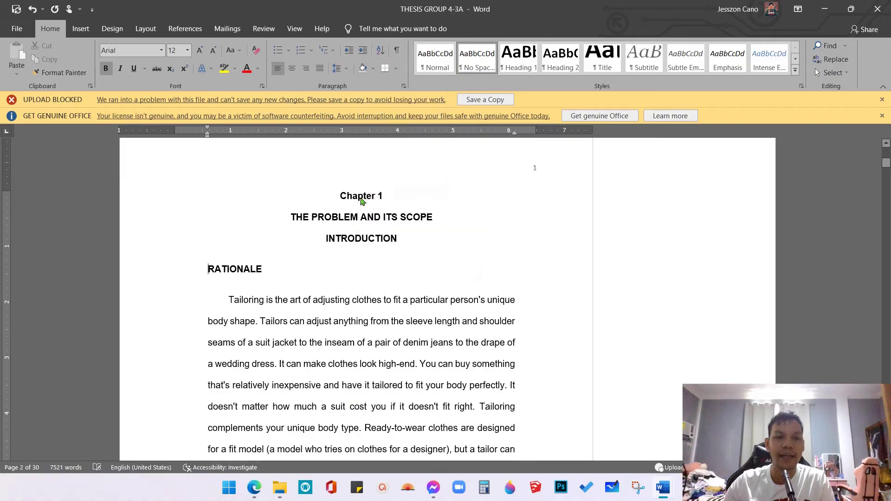
- Review the spacing of the Chapter 1 headings, the RATIONALE heading and the first paragraph beneath it
click(358, 321)
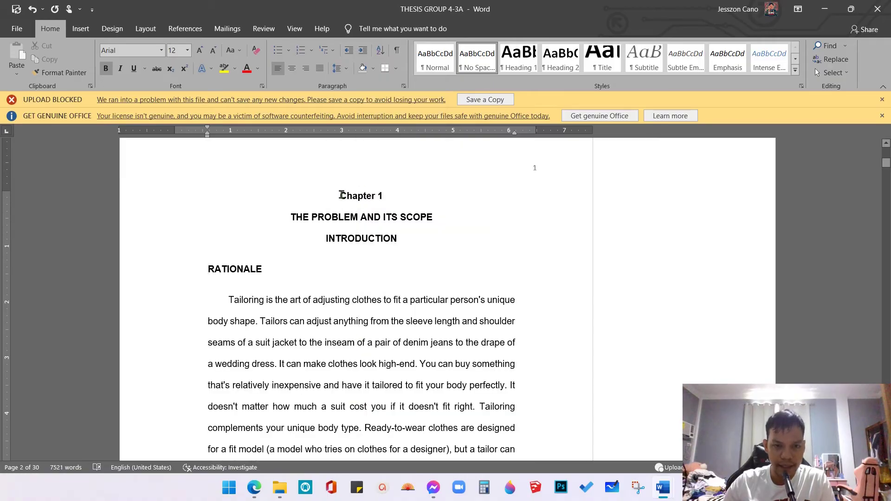
drag(341, 195, 396, 234)
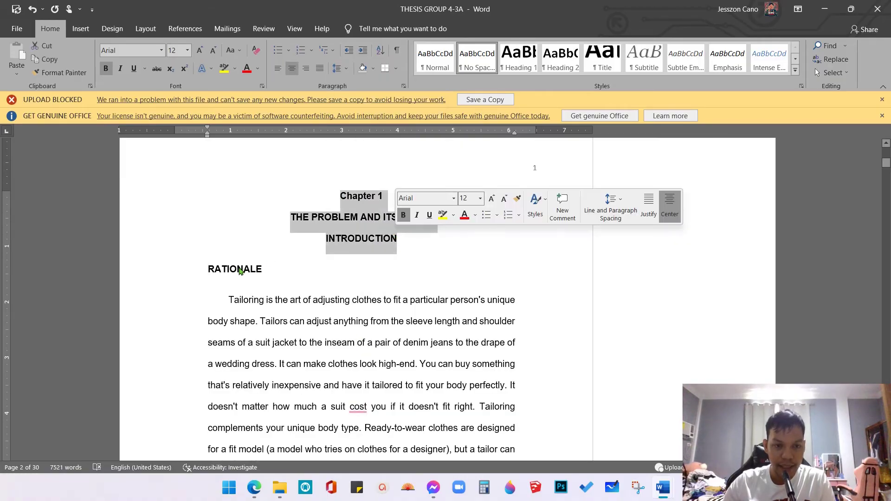
click(209, 270)
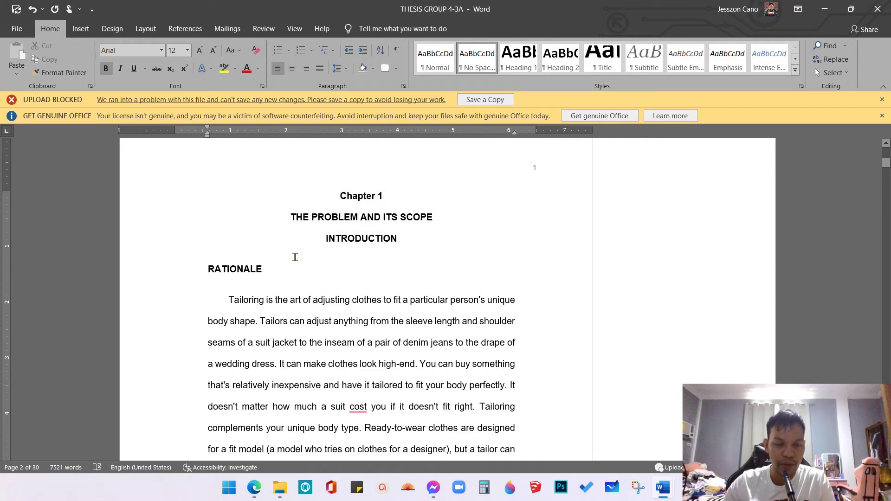
click(226, 300)
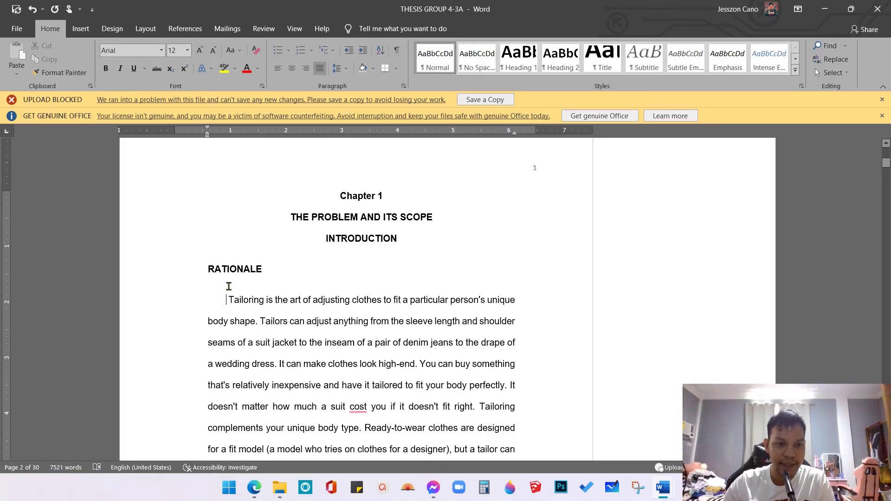
scroll(293, 309, down, 3)
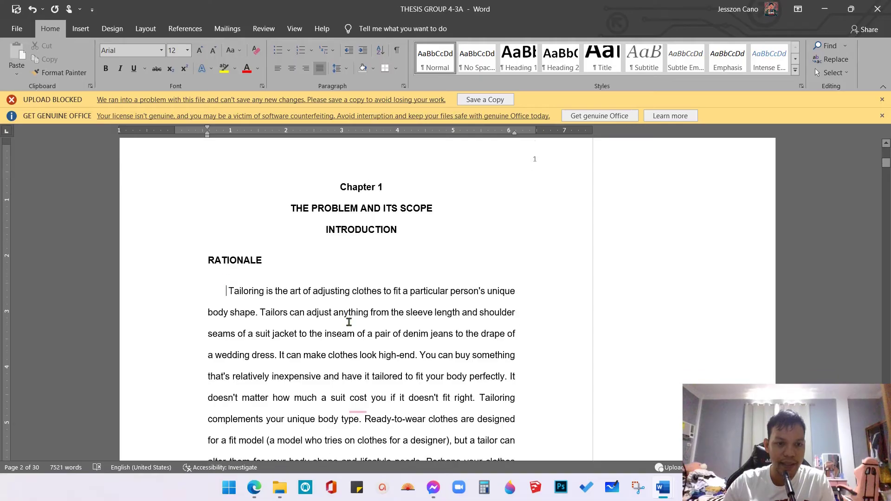
drag(229, 197, 258, 406)
scroll(364, 314, up, 3)
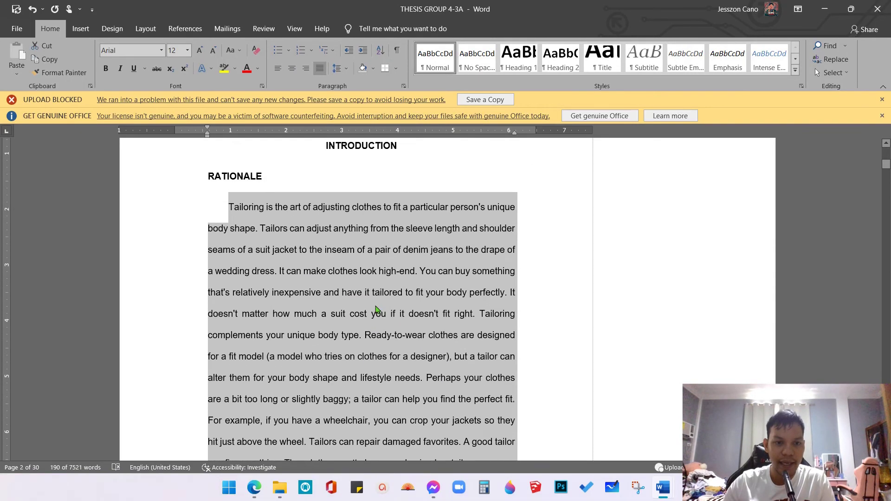
click(216, 231)
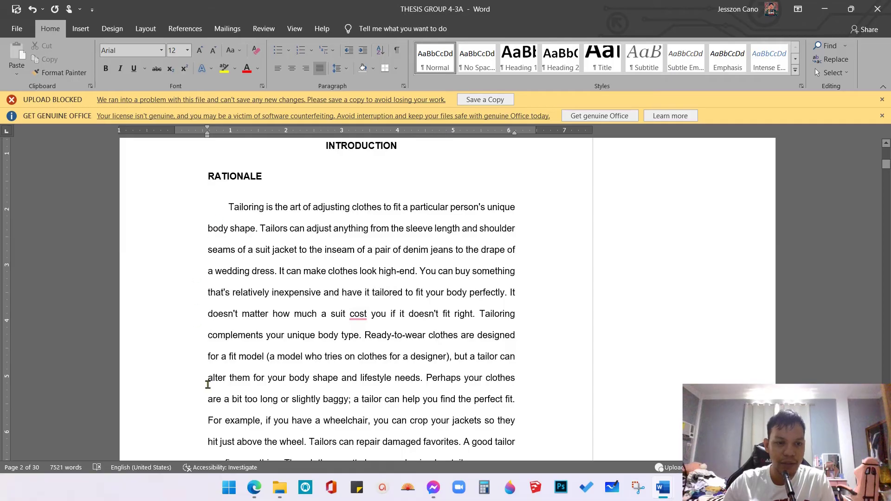
click(374, 293)
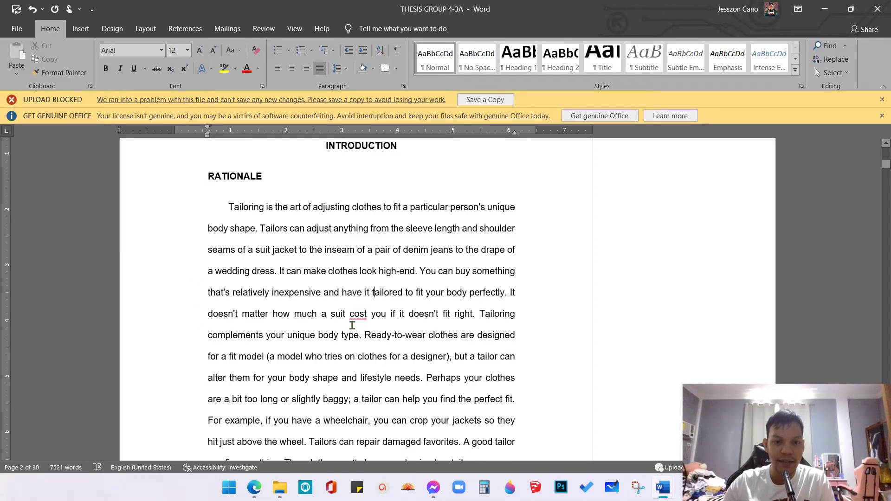
- Delete the blank line between the "Today's fashion" and "An entrepreneur/s" paragraphs on page 3
scroll(354, 321, down, 10)
scroll(298, 296, down, 10)
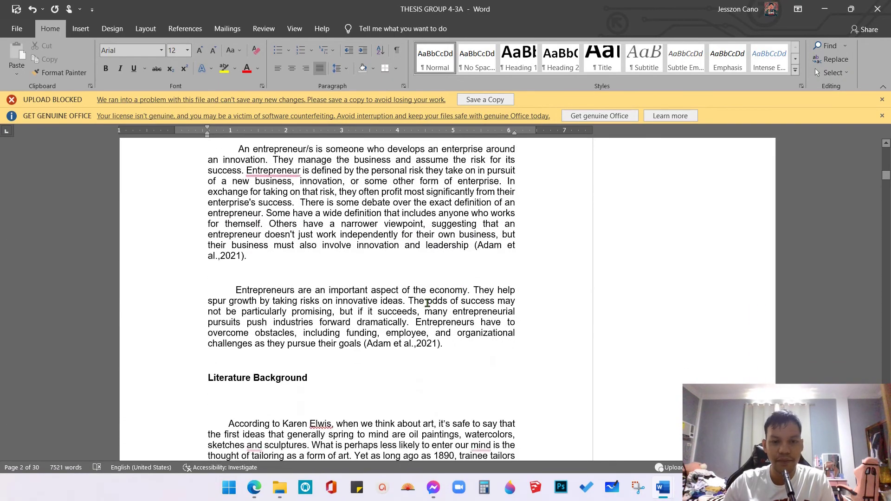
scroll(460, 291, up, 6)
scroll(396, 270, down, 2)
click(375, 235)
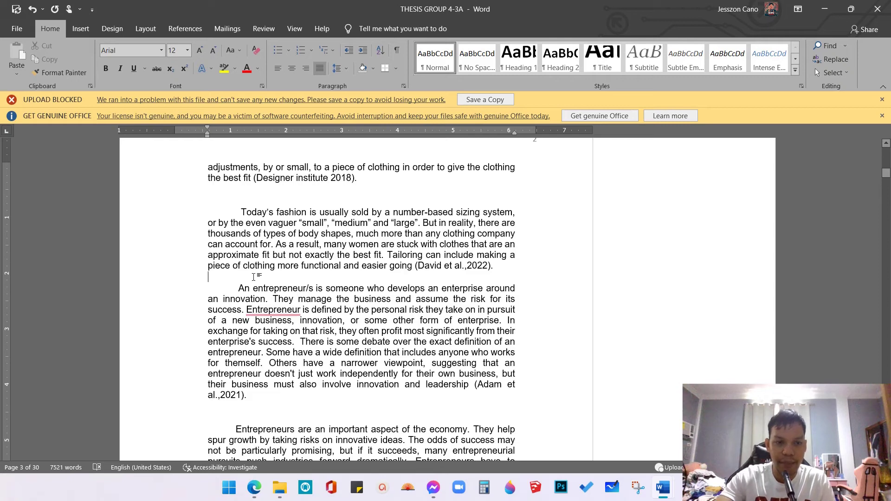
key(BackSpace)
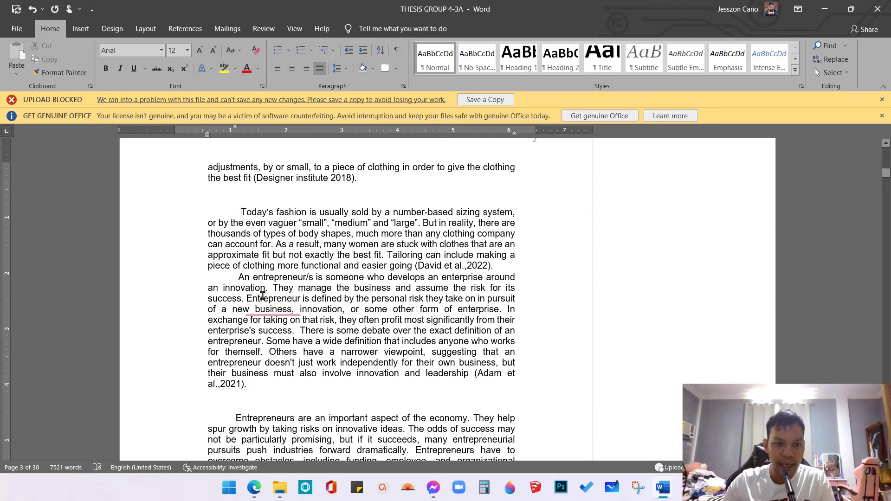
- Set the "Today's fashion" and "An entrepreneur/s" paragraphs to 2.0 line spacing and remove the space before and after them
drag(240, 213, 248, 384)
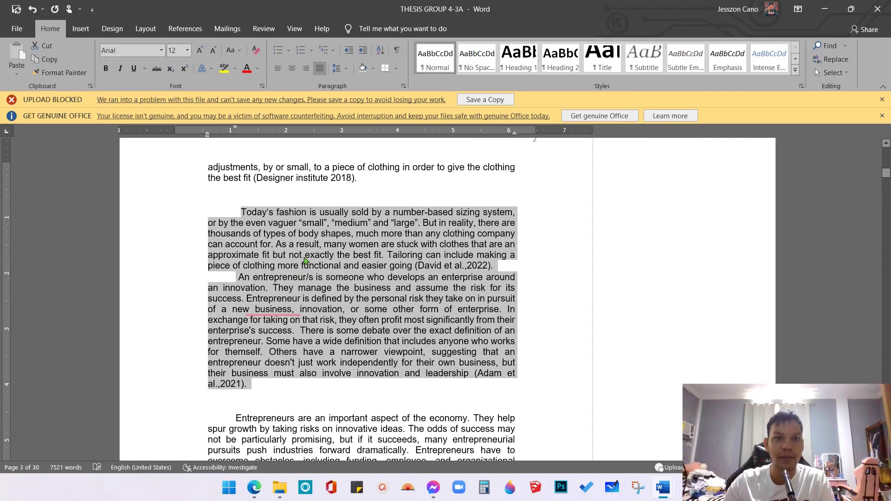
click(345, 70)
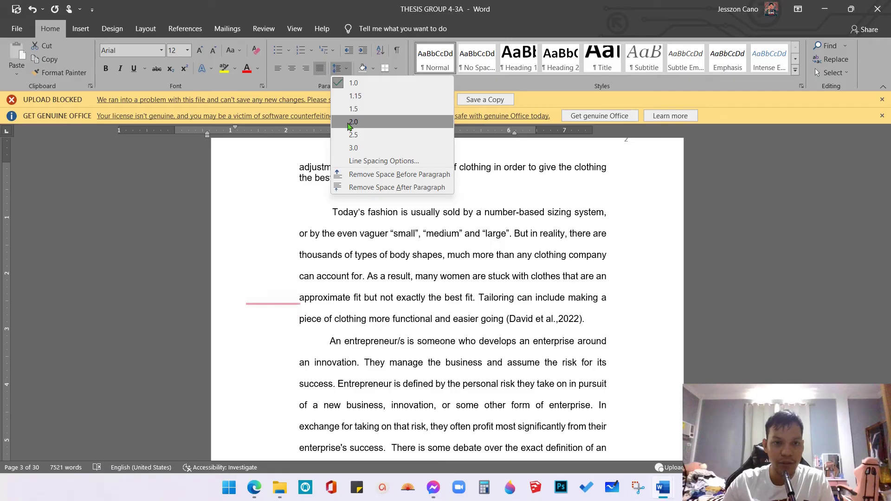
click(351, 123)
click(344, 68)
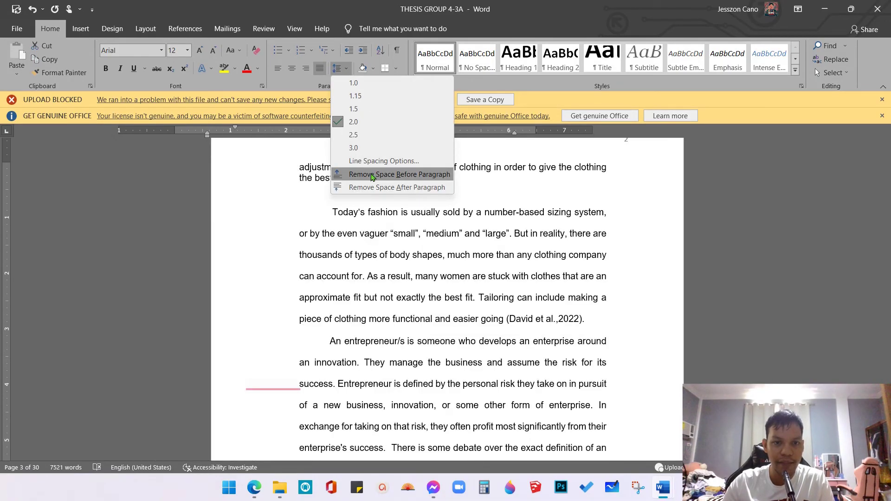
click(372, 175)
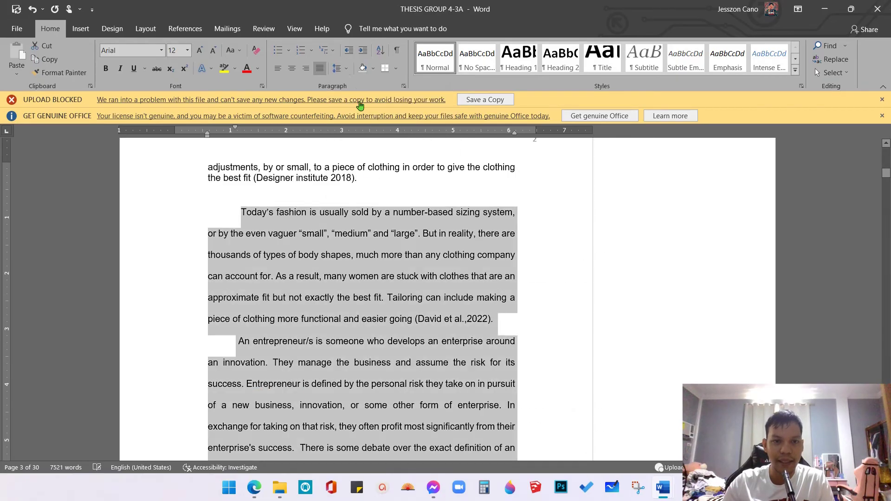
click(345, 69)
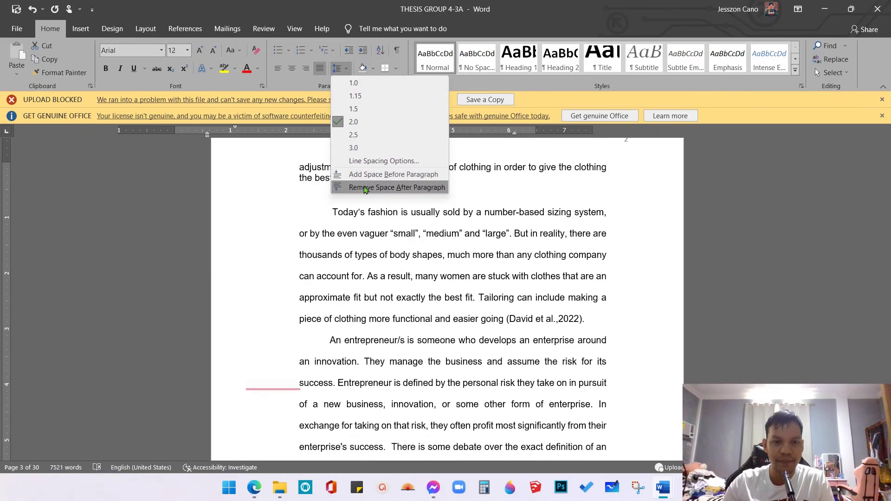
click(365, 188)
- Check the two double-spaced paragraphs and add space before the "An entrepreneur/s" paragraph
scroll(496, 292, down, 2)
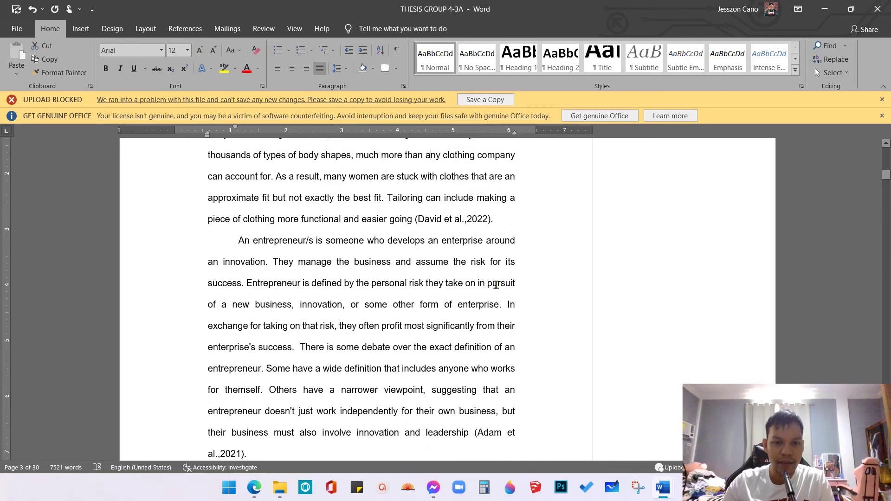
scroll(496, 285, up, 1)
drag(246, 158, 263, 159)
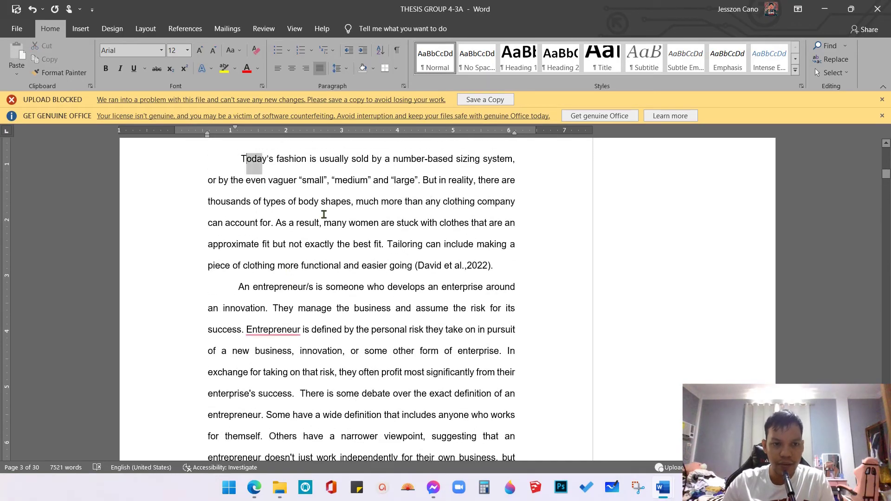
drag(324, 214, 277, 400)
scroll(407, 258, down, 4)
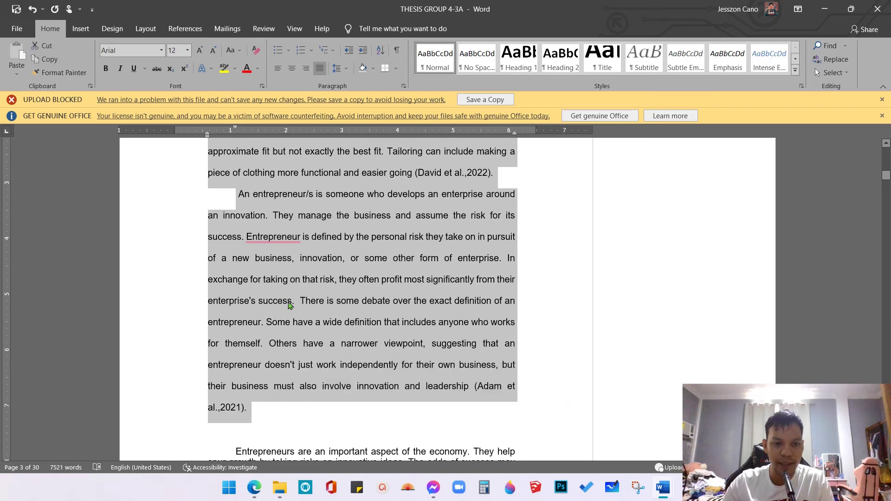
click(288, 305)
scroll(289, 302, up, 3)
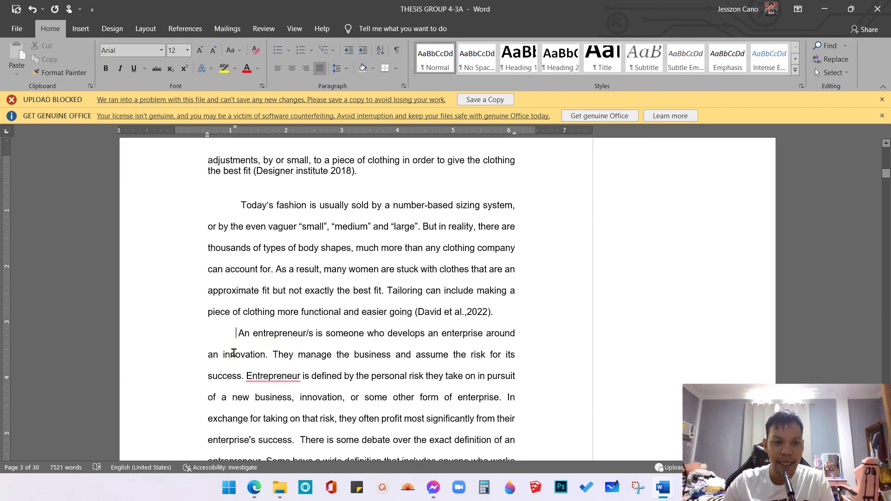
click(252, 296)
click(238, 334)
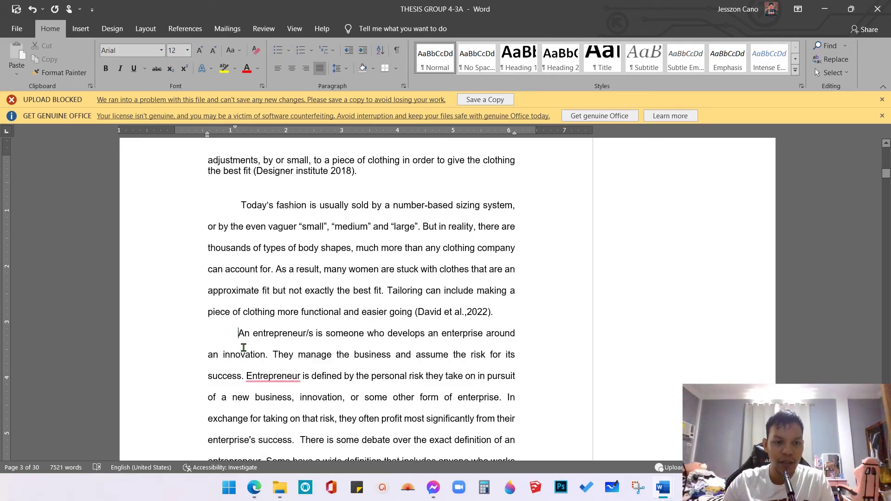
click(338, 68)
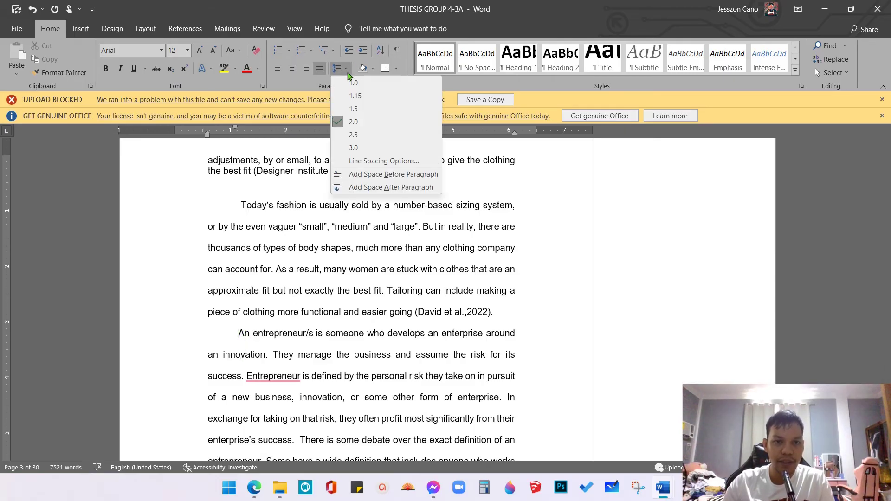
click(384, 175)
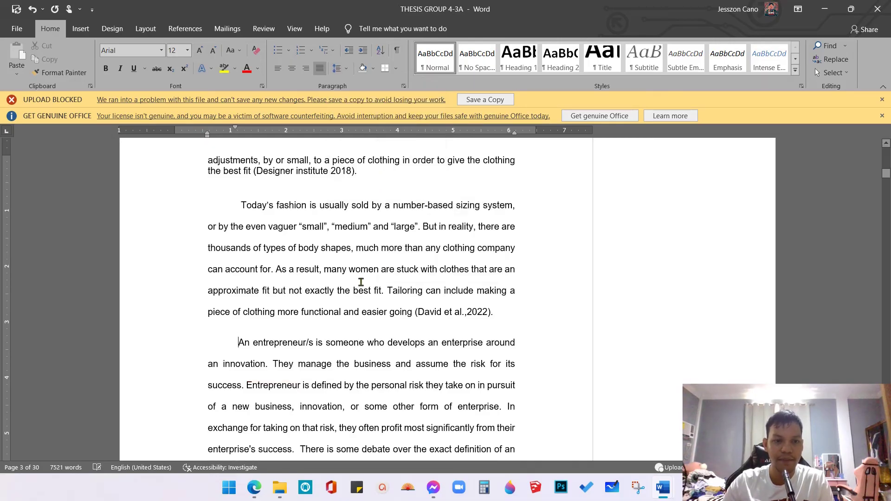
- Examine the line spacing within the "Today's fashion" and "An entrepreneur/s" paragraphs on page 3 and the gap between them
drag(237, 207, 493, 312)
click(239, 336)
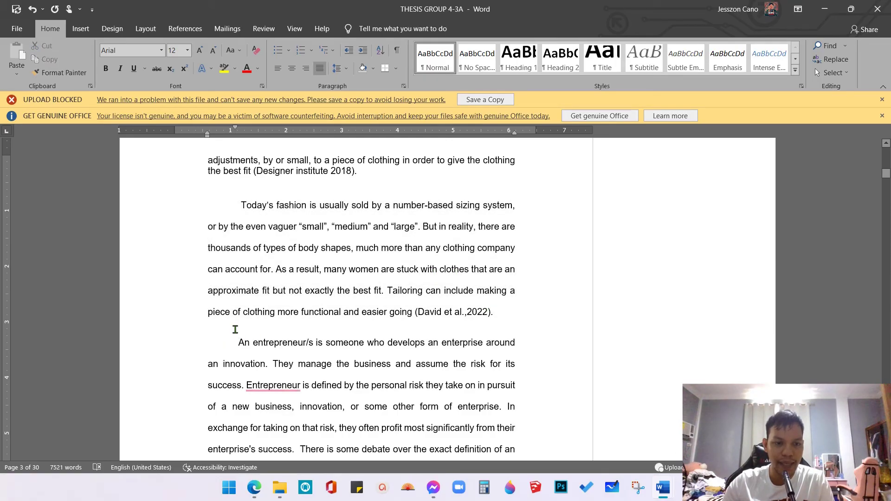
scroll(251, 312, down, 4)
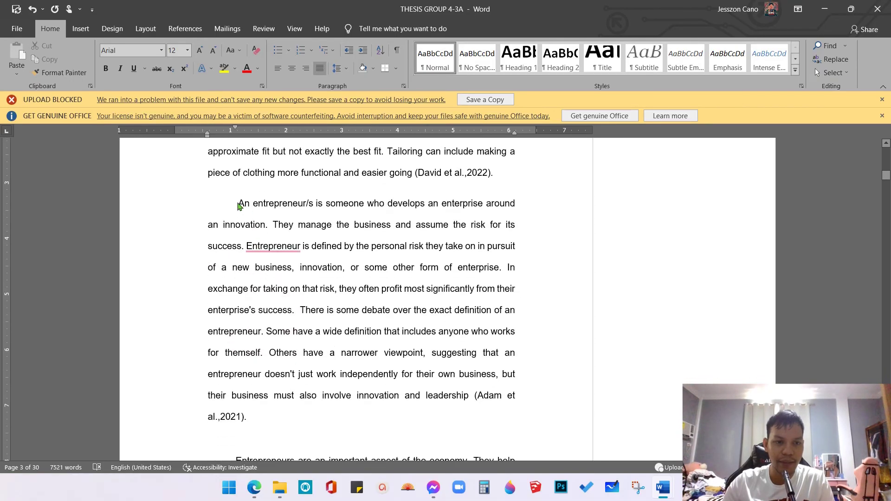
drag(238, 204, 263, 415)
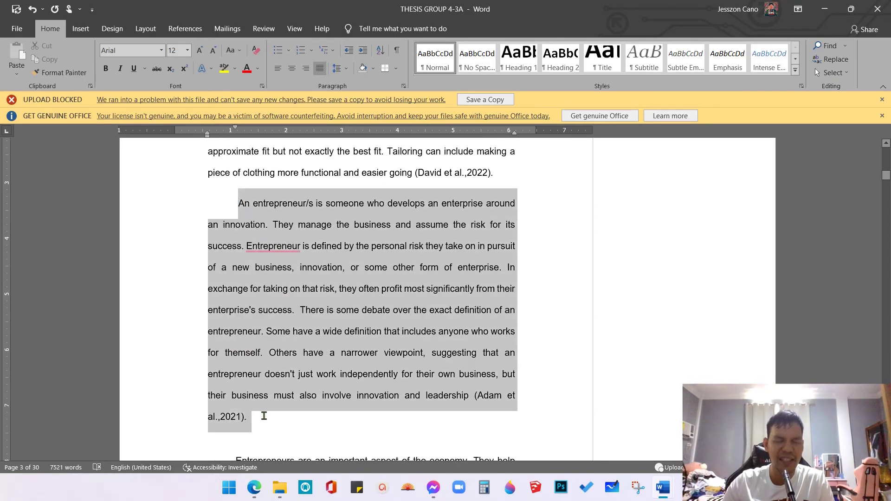
click(388, 277)
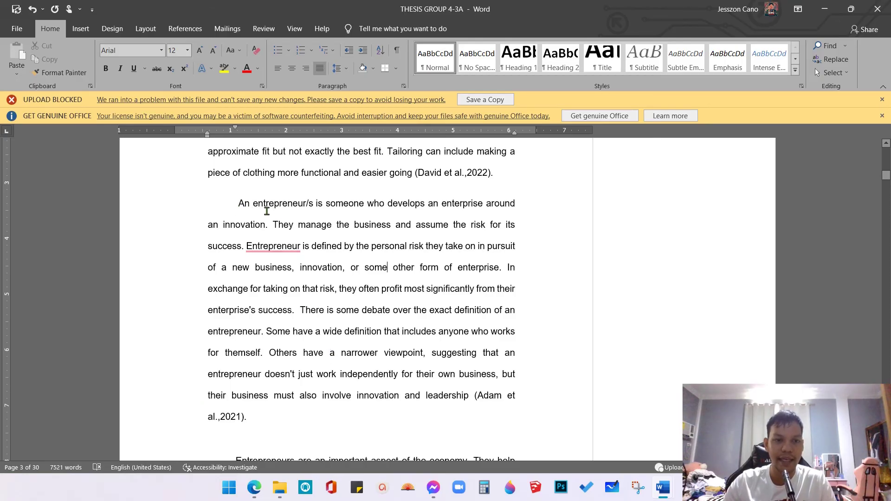
click(239, 205)
drag(239, 205, 253, 418)
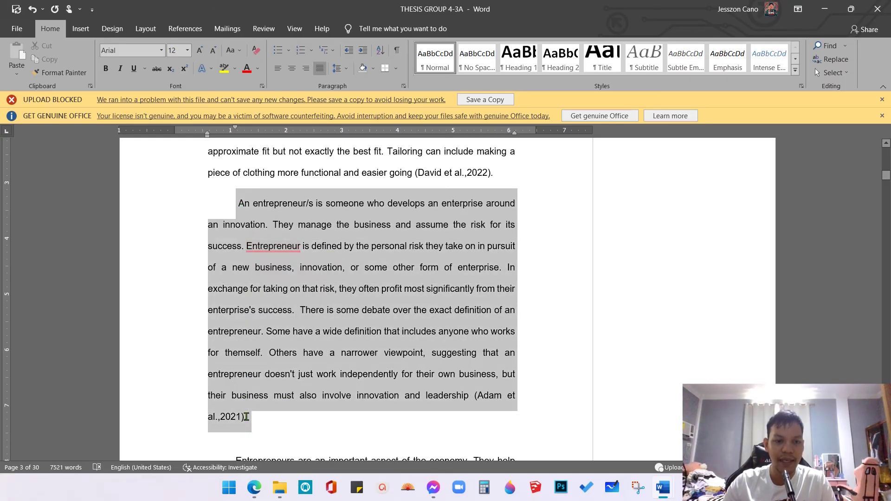
scroll(269, 295, up, 2)
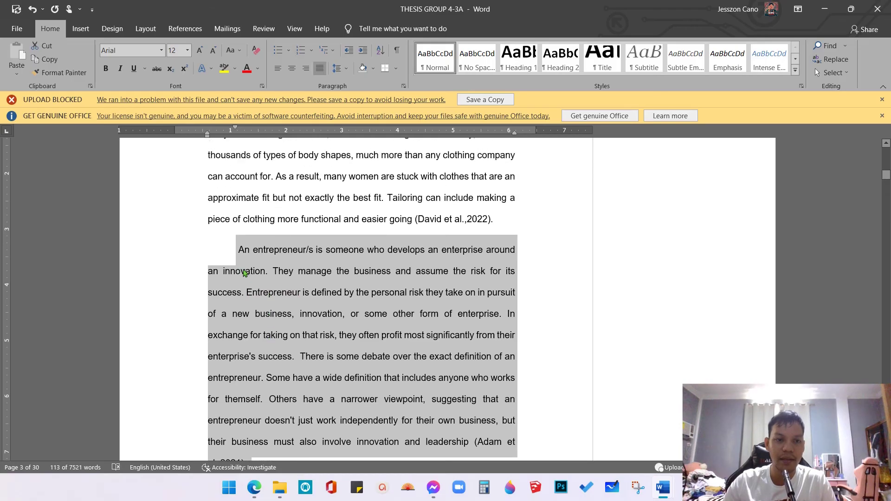
click(238, 250)
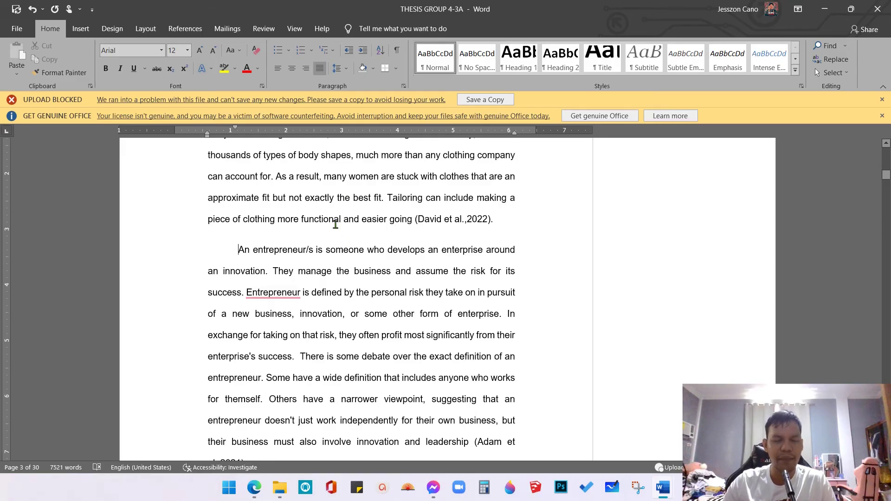
scroll(302, 238, up, 2)
drag(241, 252, 498, 354)
scroll(357, 301, down, 2)
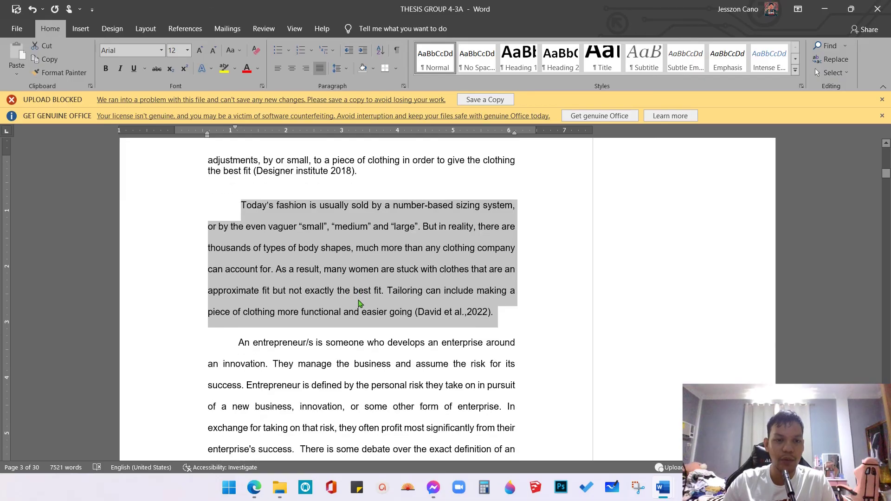
click(355, 300)
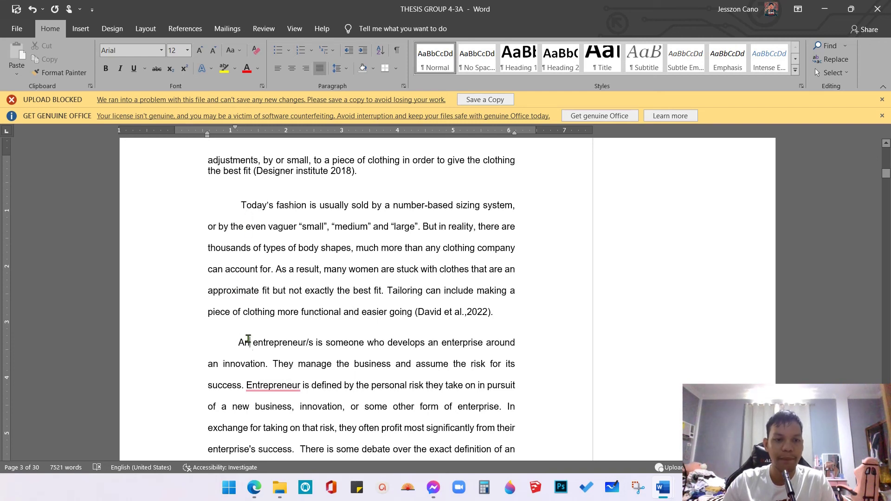
click(240, 327)
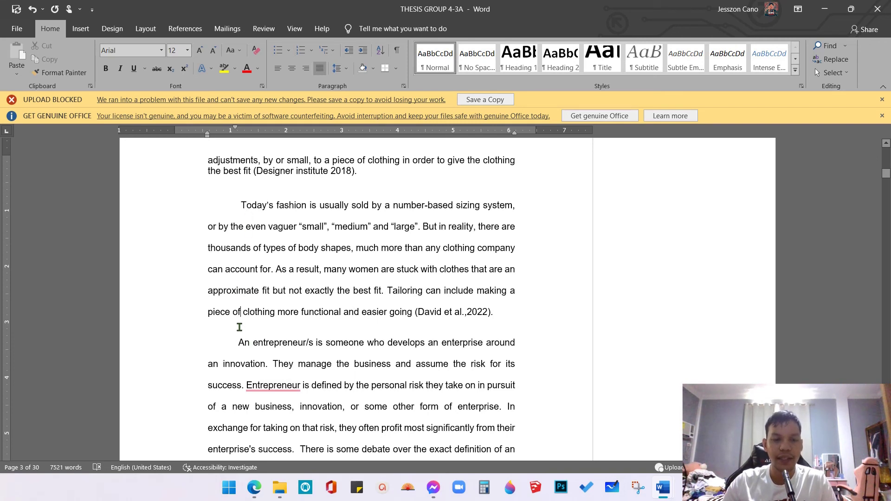